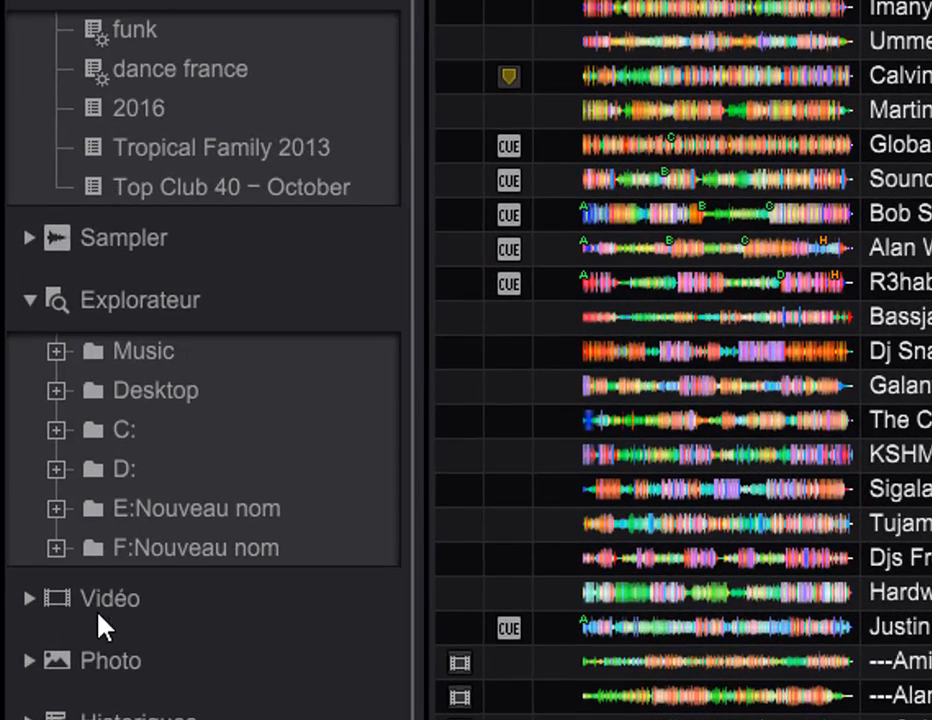
scroll(125, 700, "down", 1)
scroll(140, 697, "up", 1)
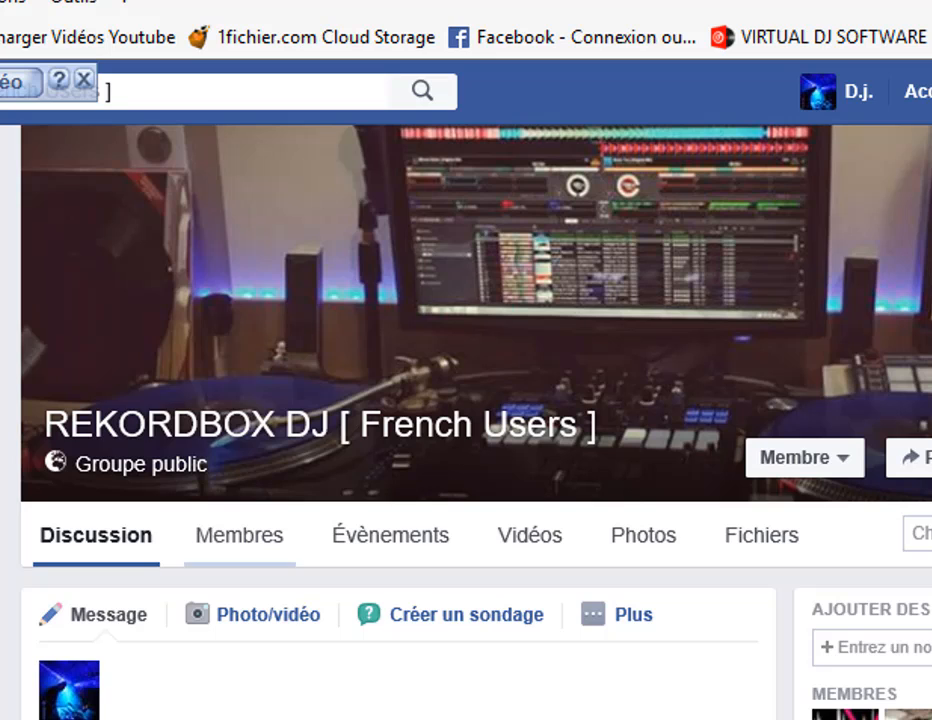
Download icones rkdbdj 4.zip from the files section of the REKORDBOX DJ [ French Users ] Facebook group
left_click(762, 548)
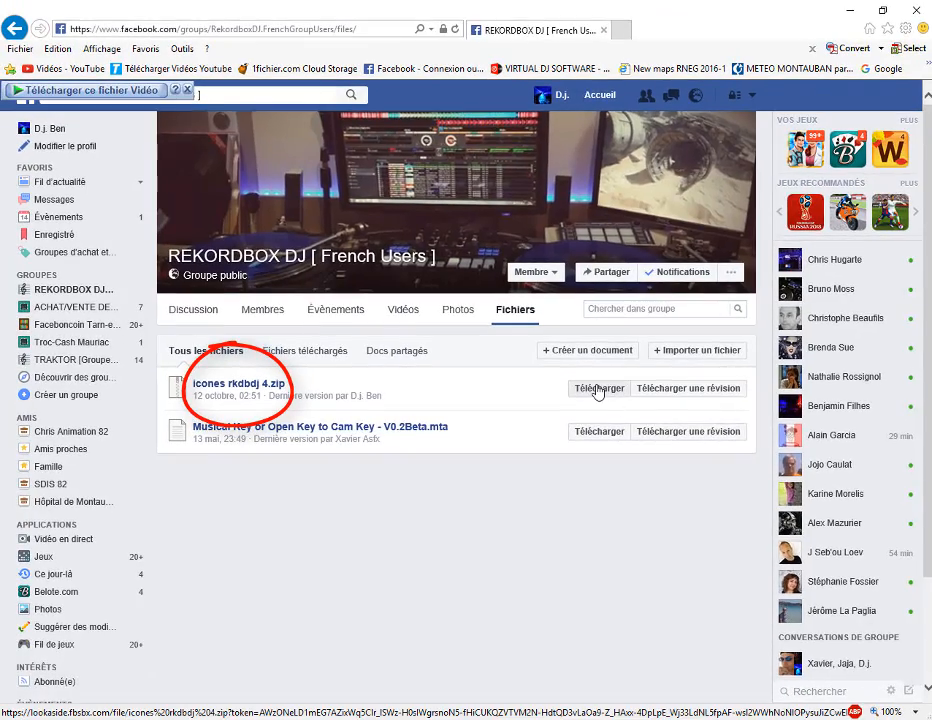
left_click(598, 390)
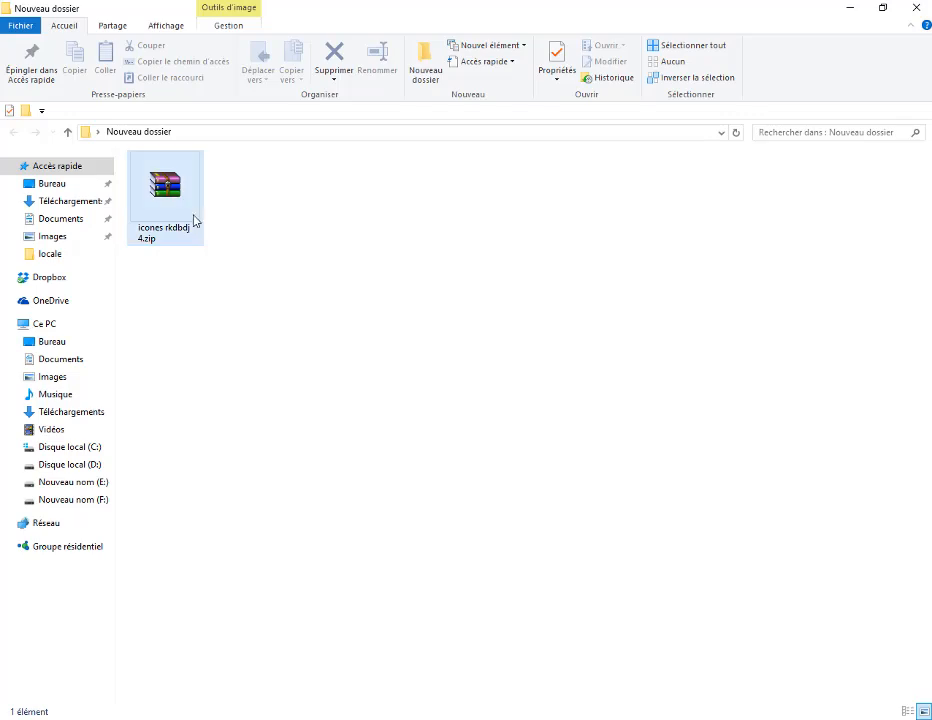
Extract icones rkdbdj 4.zip into its current folder, Nouveau dossier
left_click(170, 230)
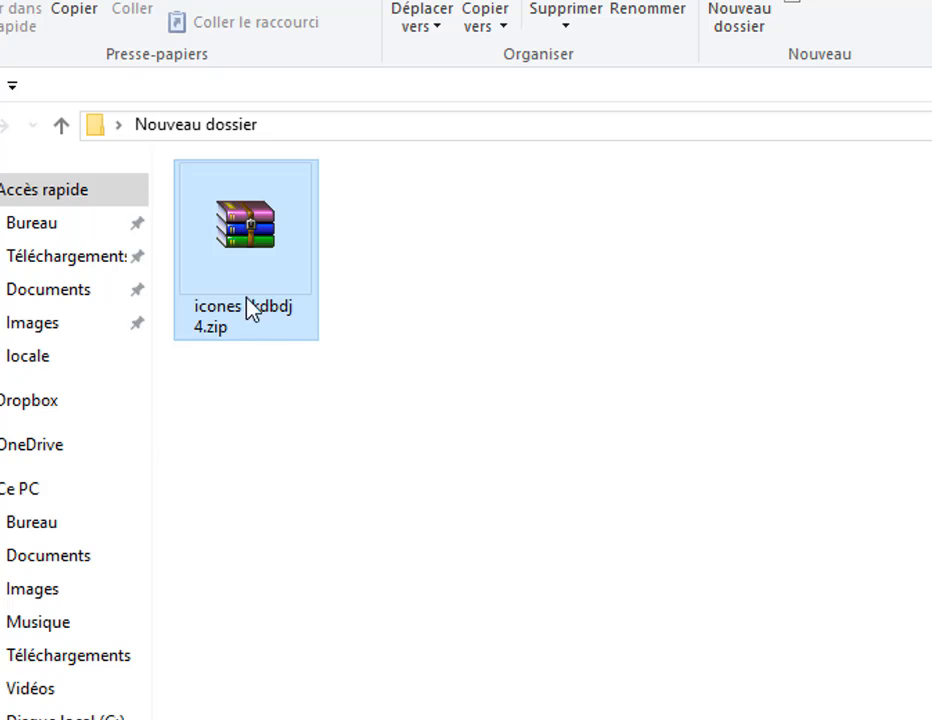
right_click(244, 216)
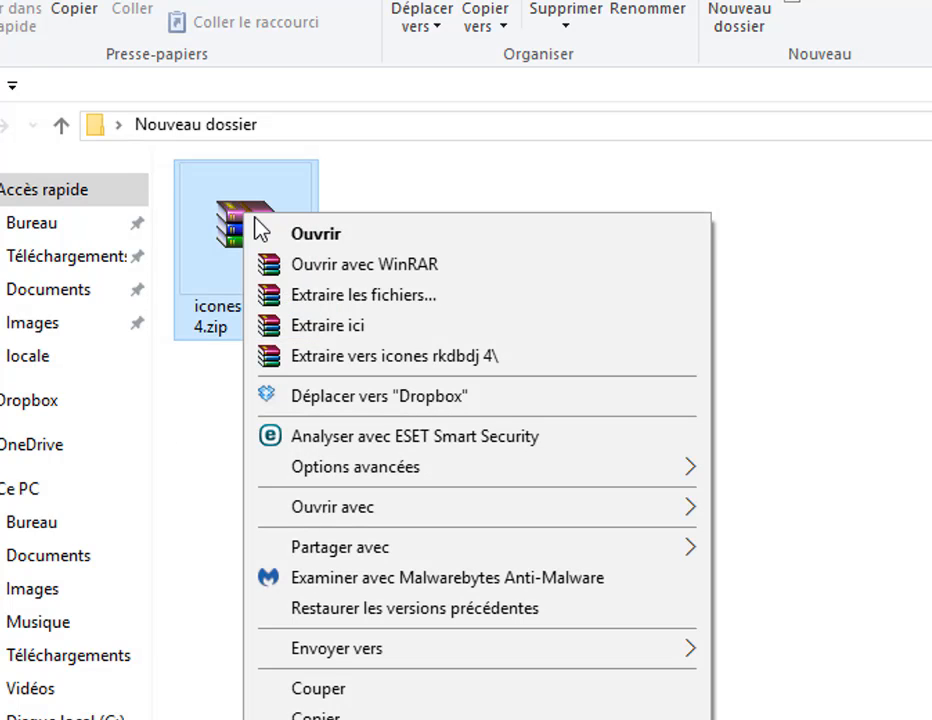
left_click(310, 334)
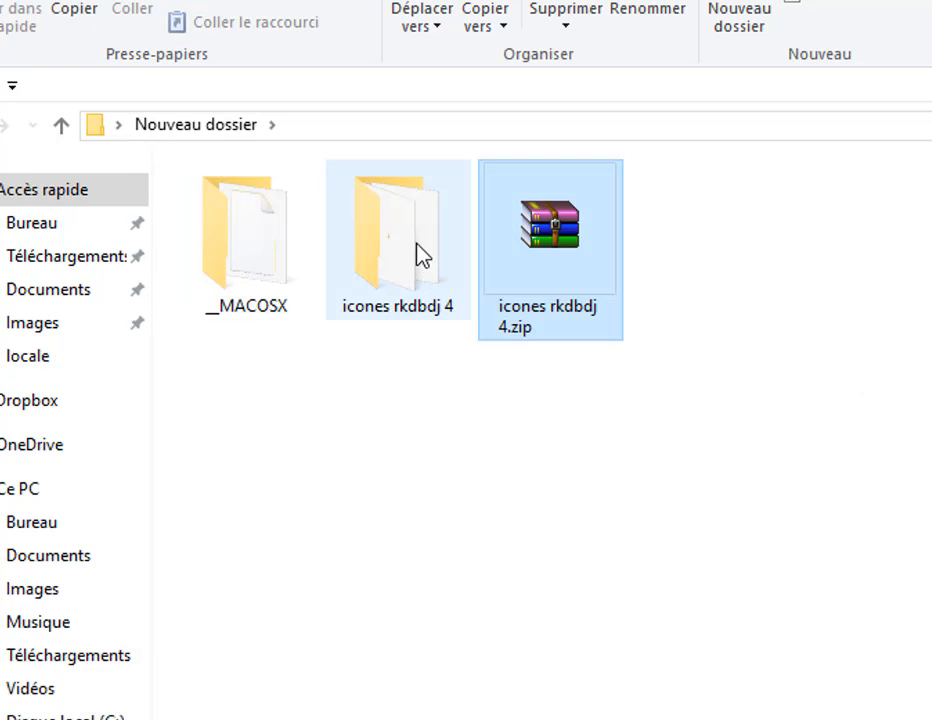
left_click(417, 244)
left_click(244, 280)
left_click(372, 250)
left_click(255, 268)
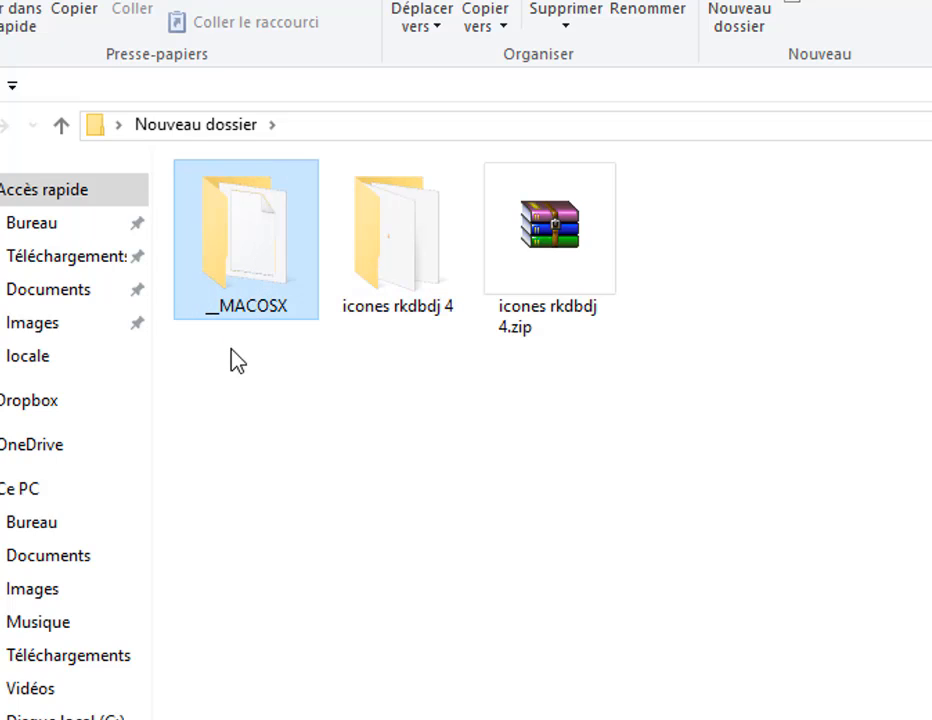
left_click(566, 258)
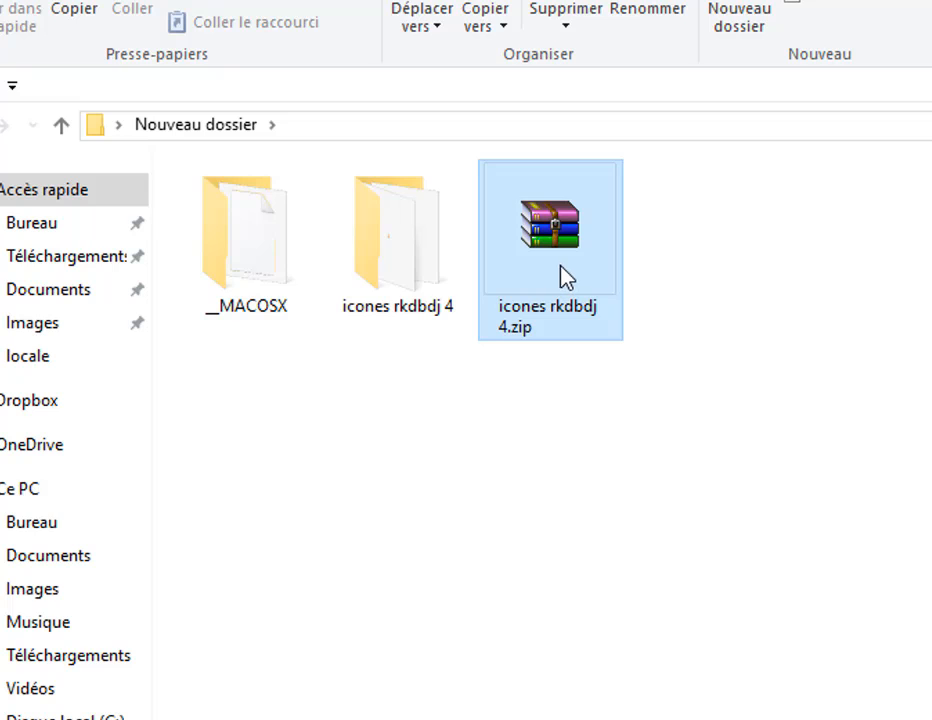
left_click(379, 257)
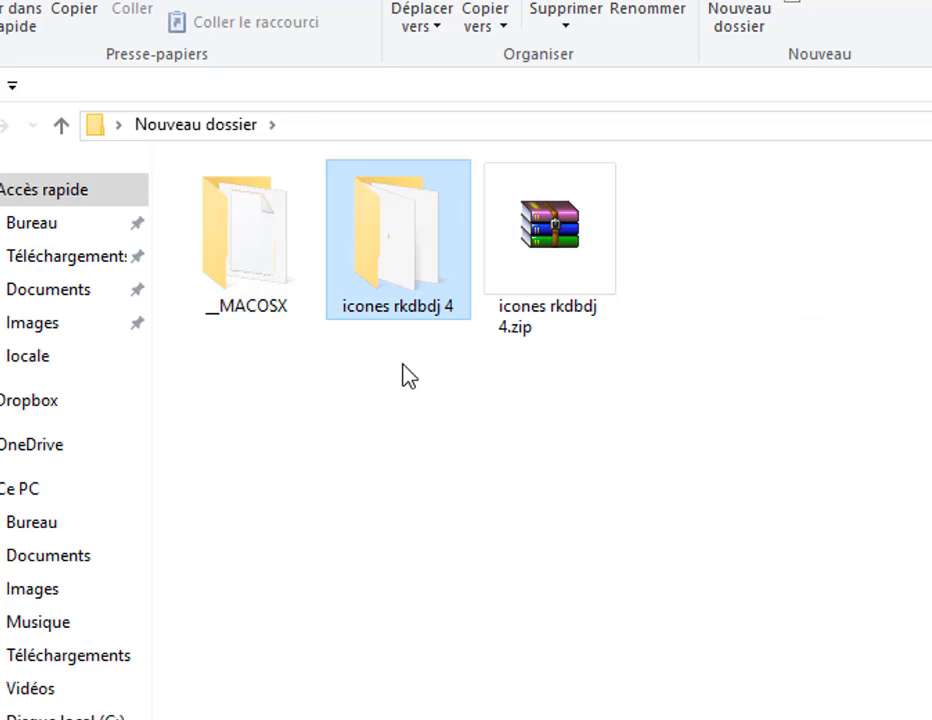
Open the extracted icones rkdbdj 4 folder and copy all of its icon files
double_click(389, 236)
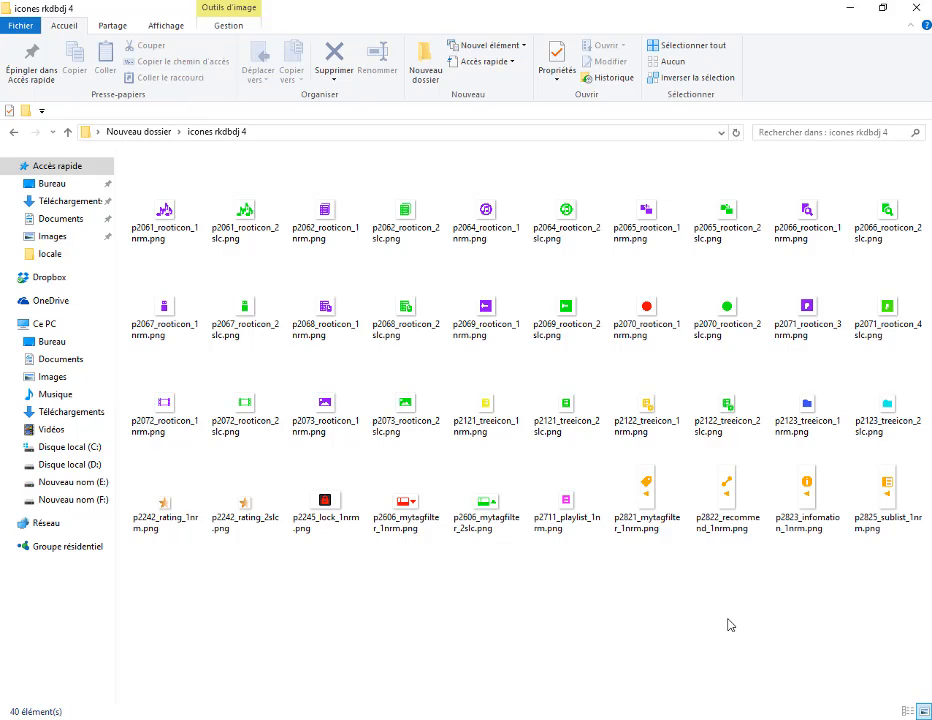
key("ctrl+a")
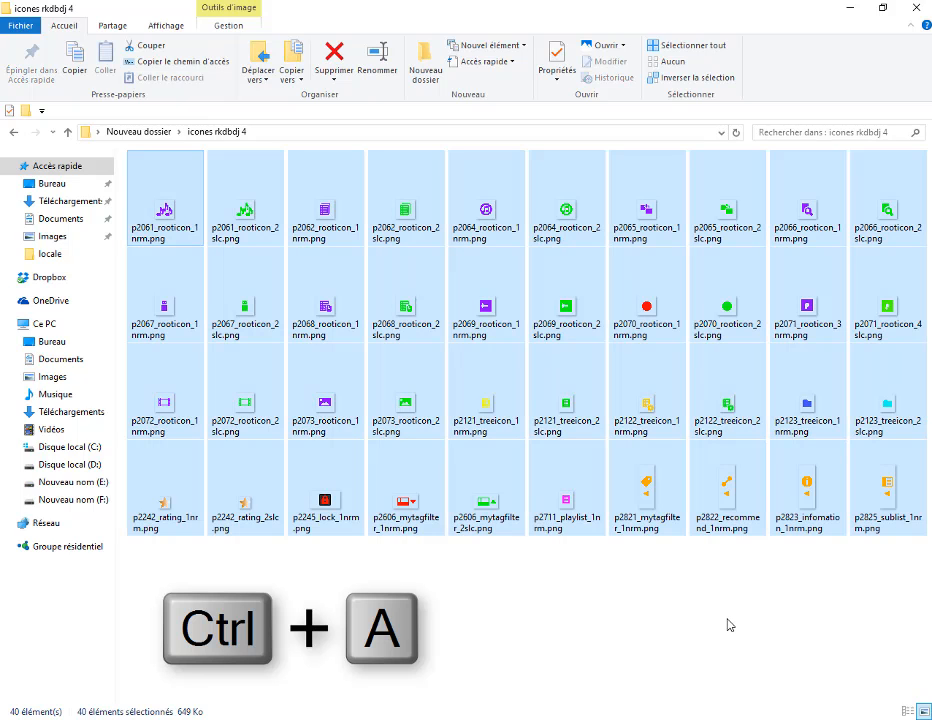
mouse_move(675, 511)
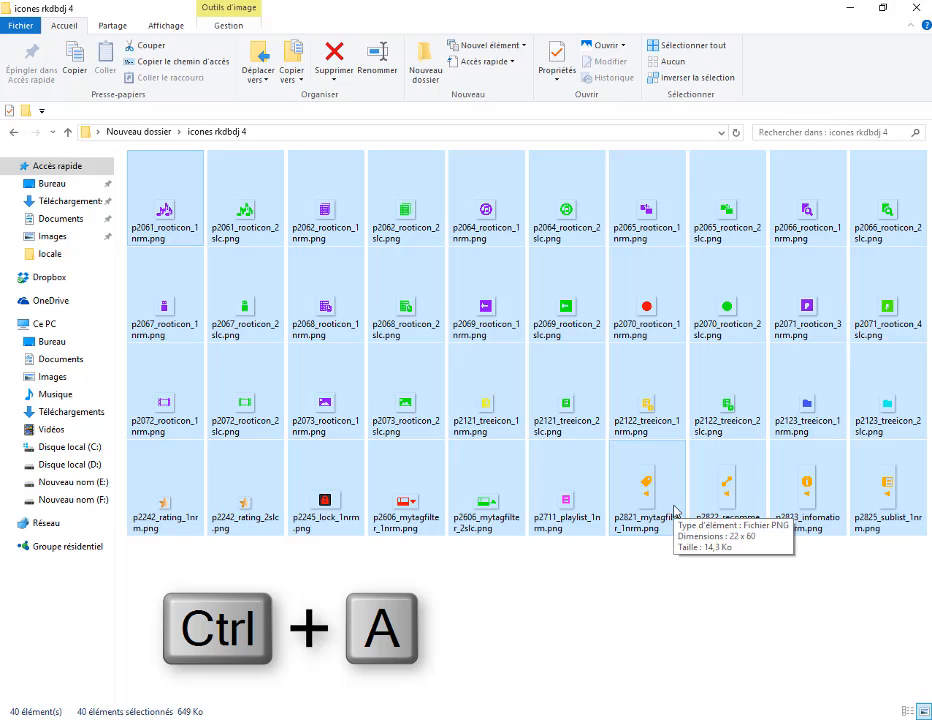
key("ctrl+c")
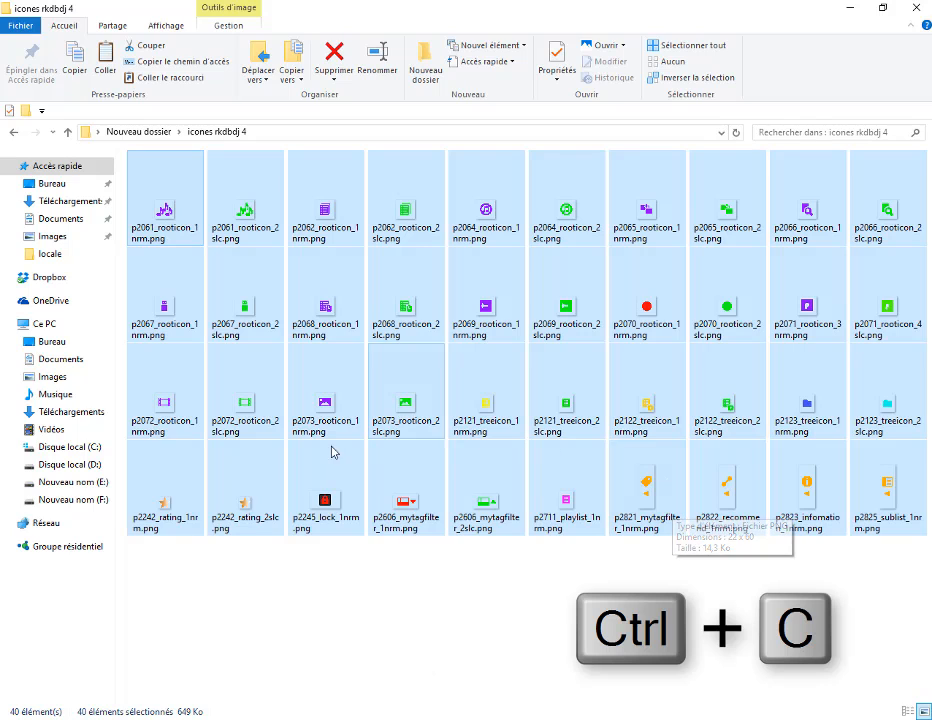
Open the skins folder of rekordbox 4.2.4 under Programmes > Pioneer on the C: drive
left_click(55, 452)
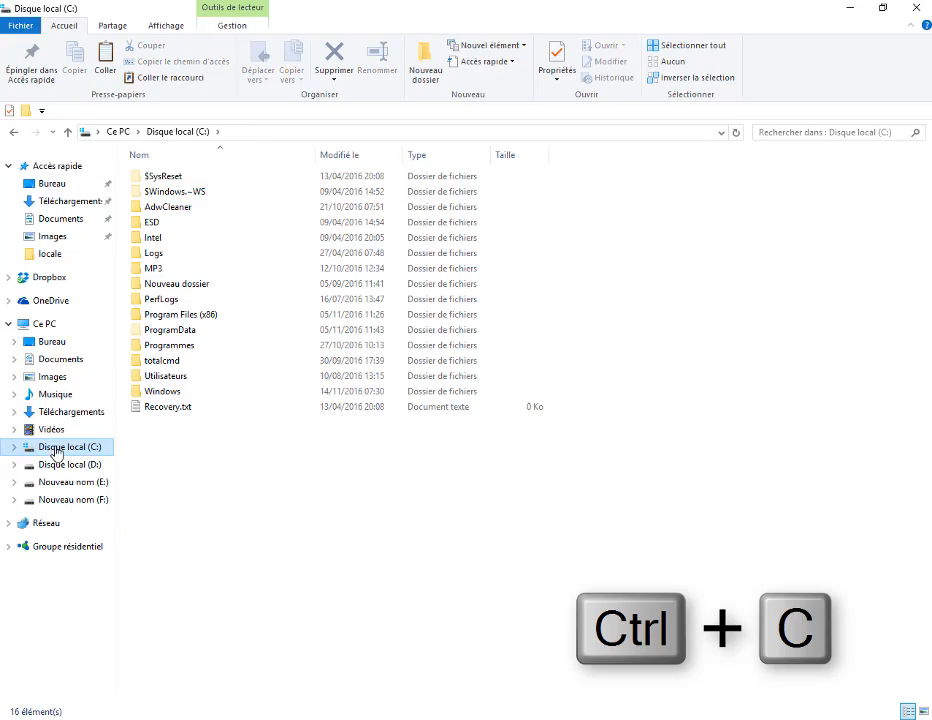
double_click(180, 343)
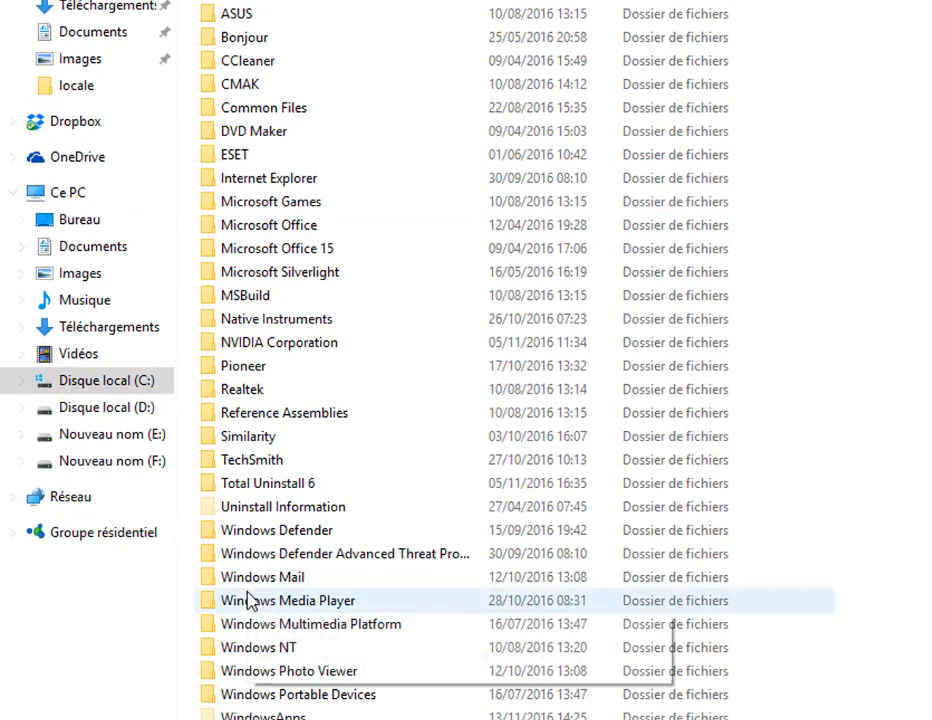
double_click(245, 390)
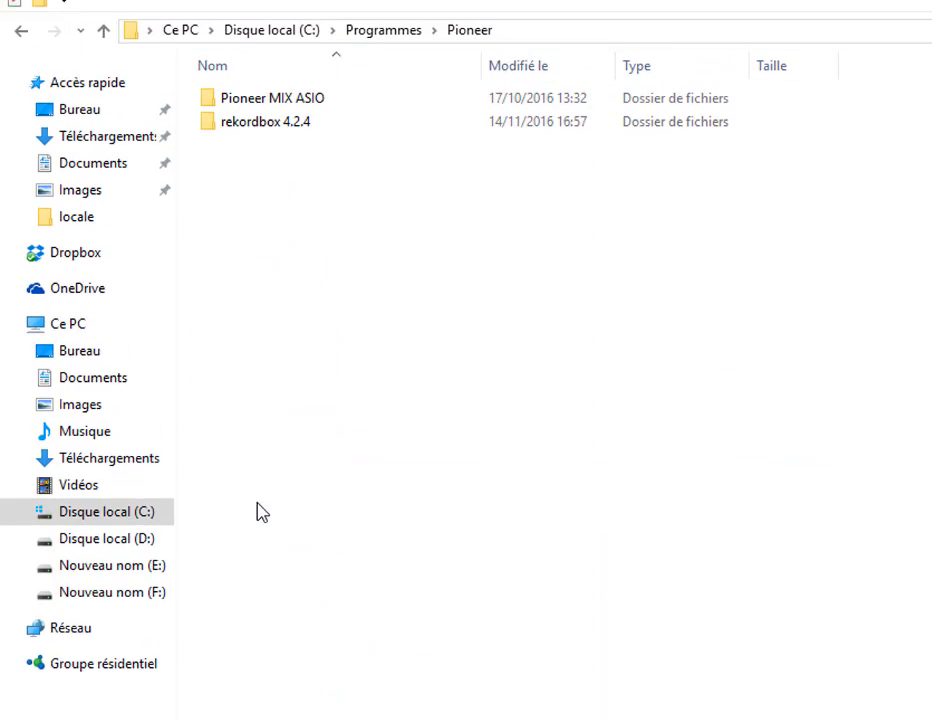
double_click(257, 140)
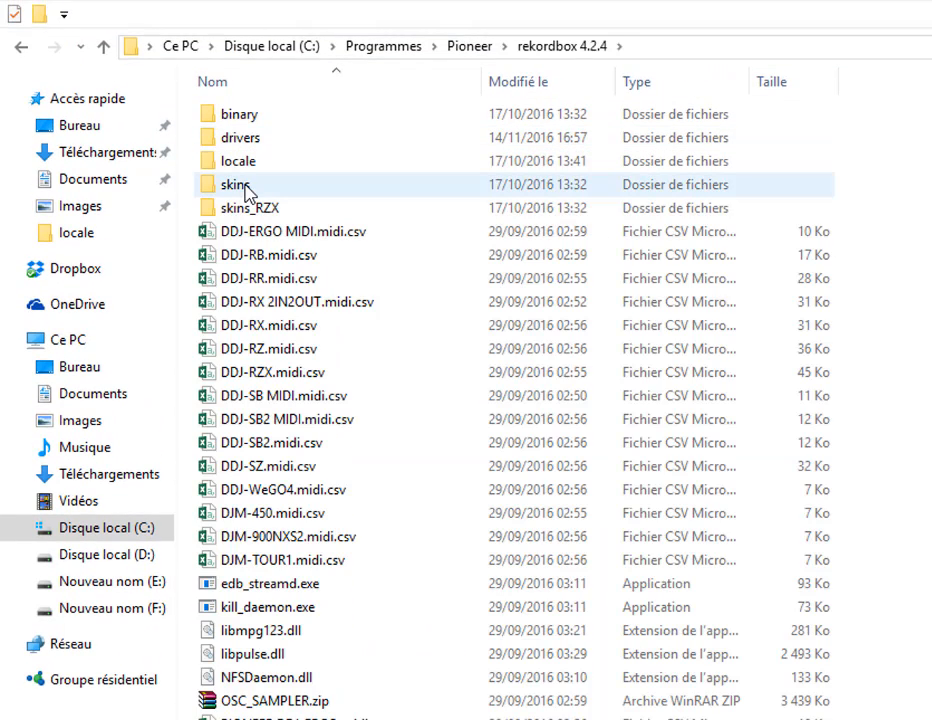
double_click(245, 186)
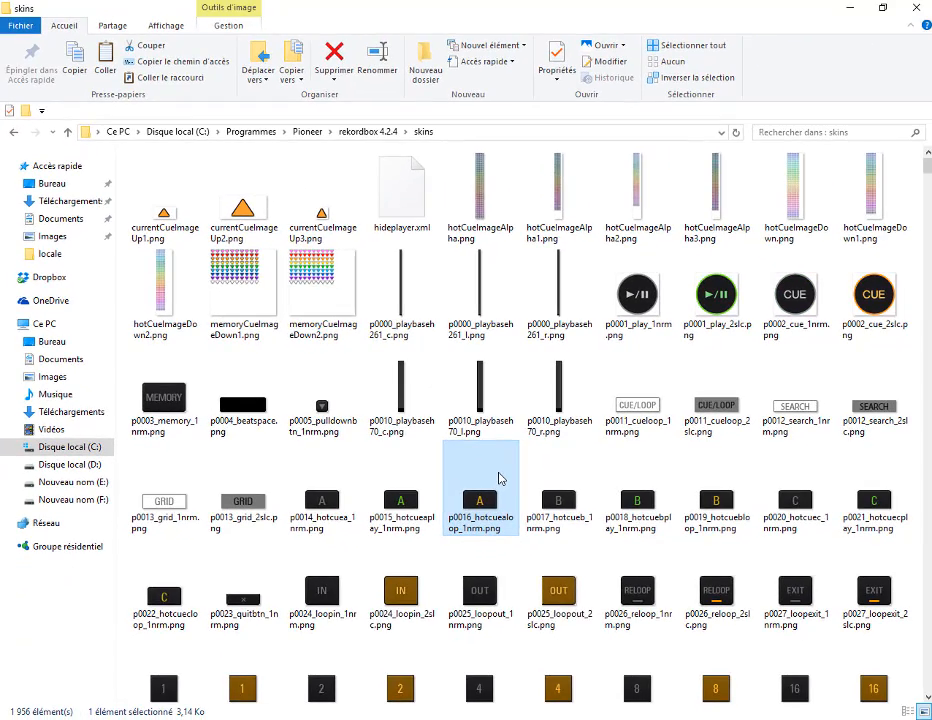
Paste the icons into the skins folder, replacing the existing files and granting administrator permission for all items
key("ctrl+v")
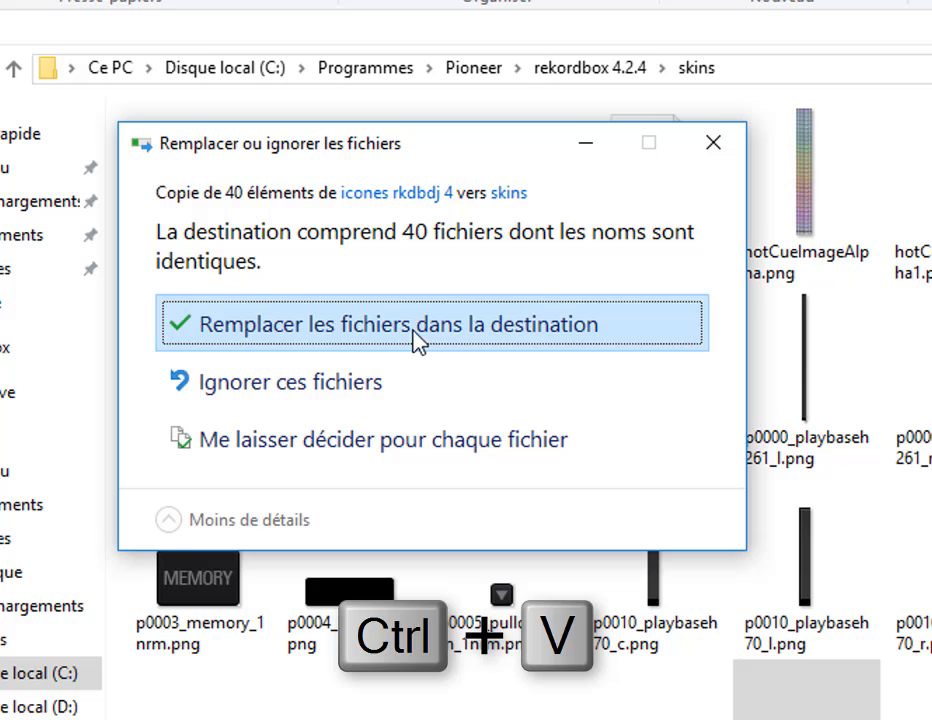
left_click(307, 282)
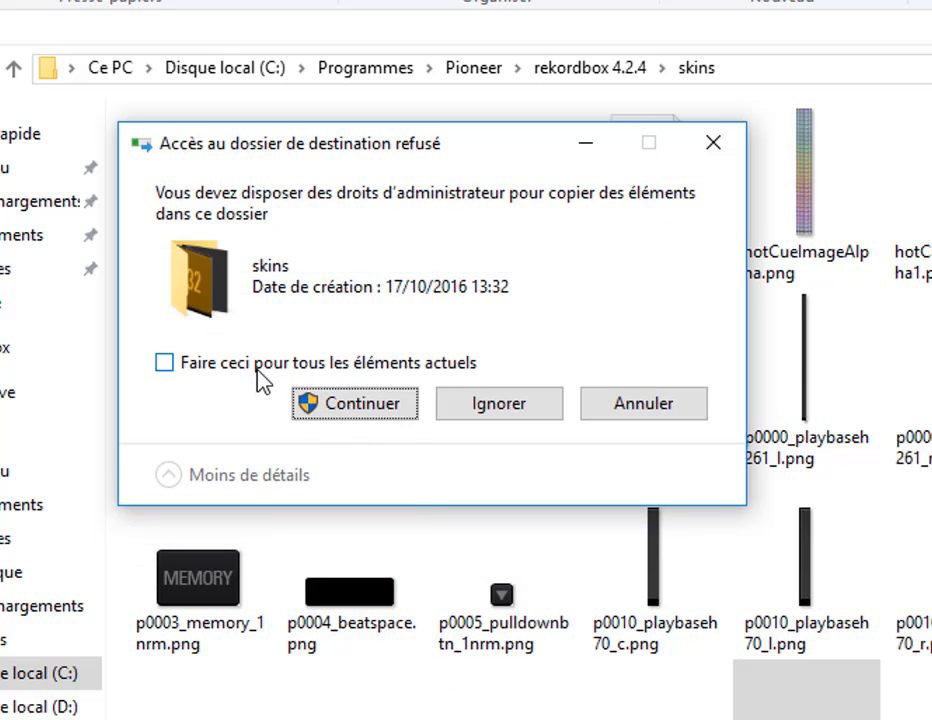
left_click(258, 366)
left_click(358, 410)
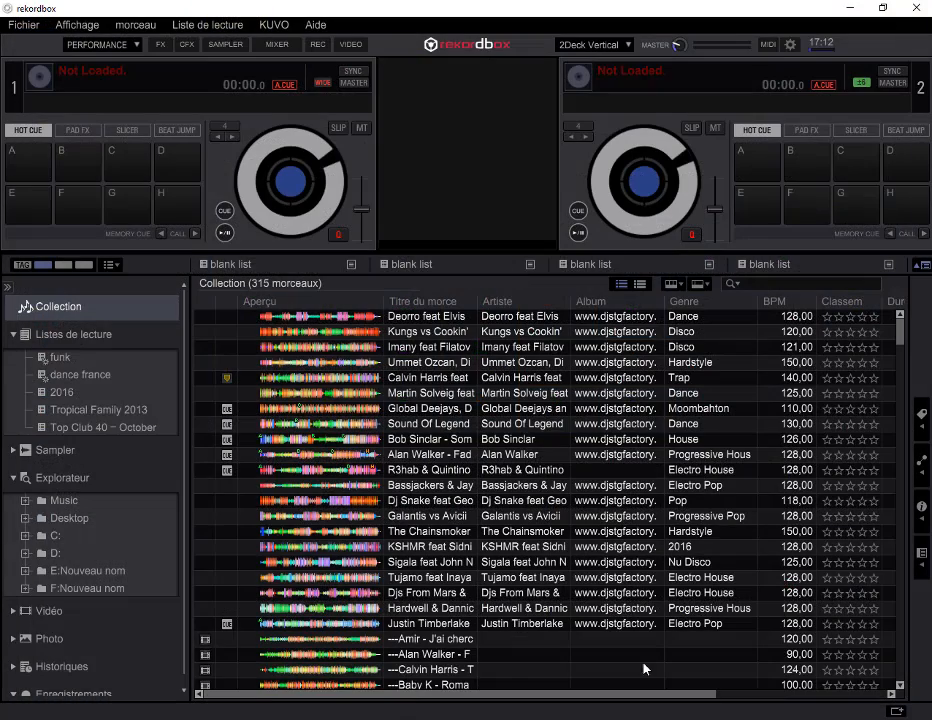
Close rekordbox and relaunch it from the desktop to load the replaced icons
left_click(916, 8)
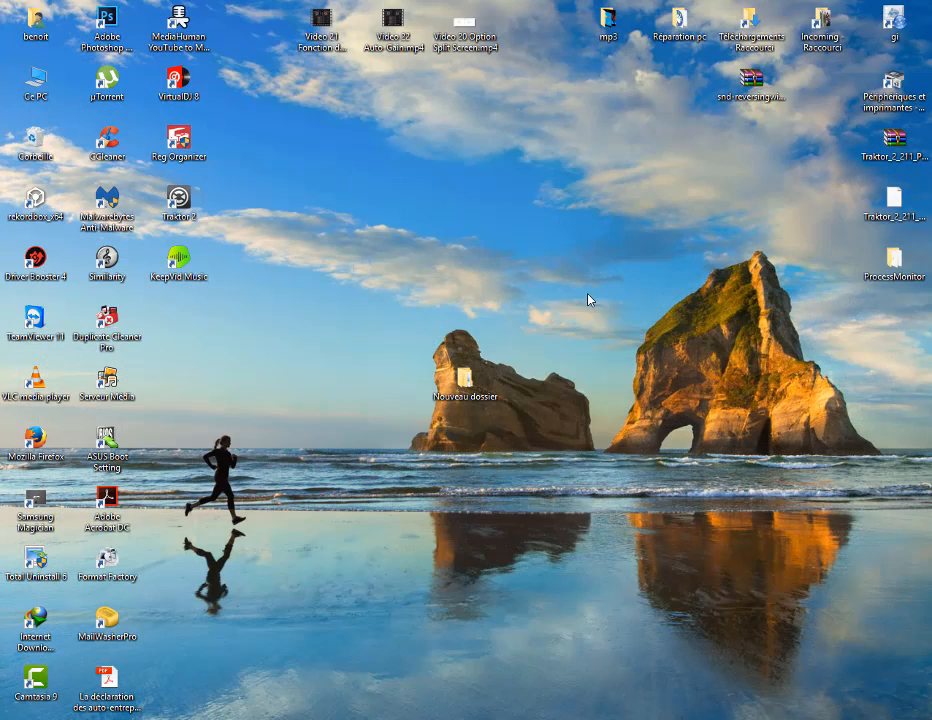
double_click(42, 212)
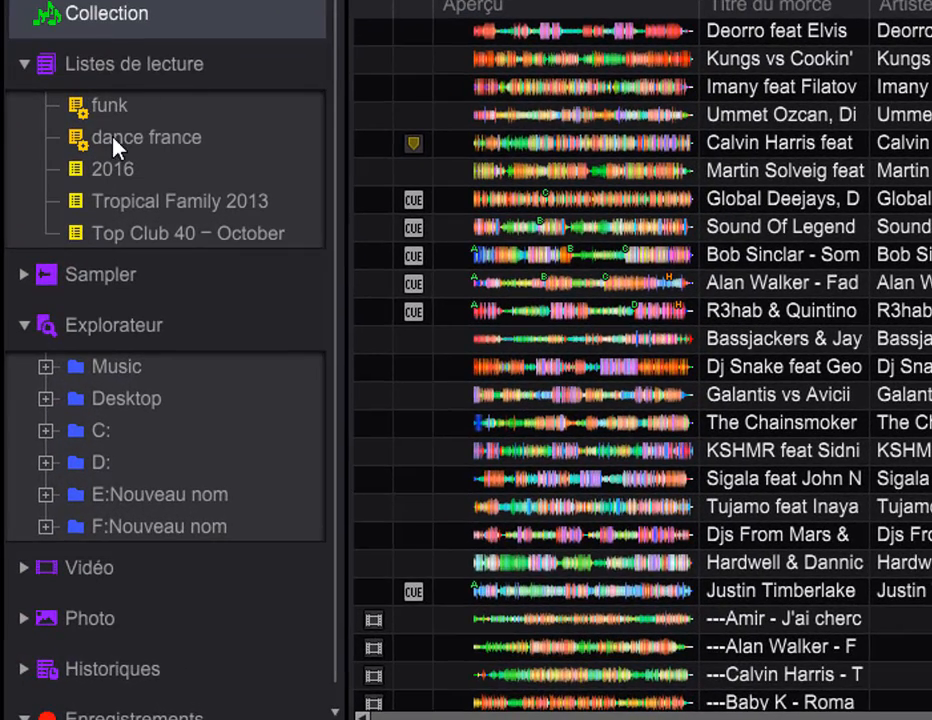
Examine the new icon colours in the rekordbox browser tree by selecting Listes de lecture, Tropical Family 2013 and several Explorateur folders
left_click(50, 72)
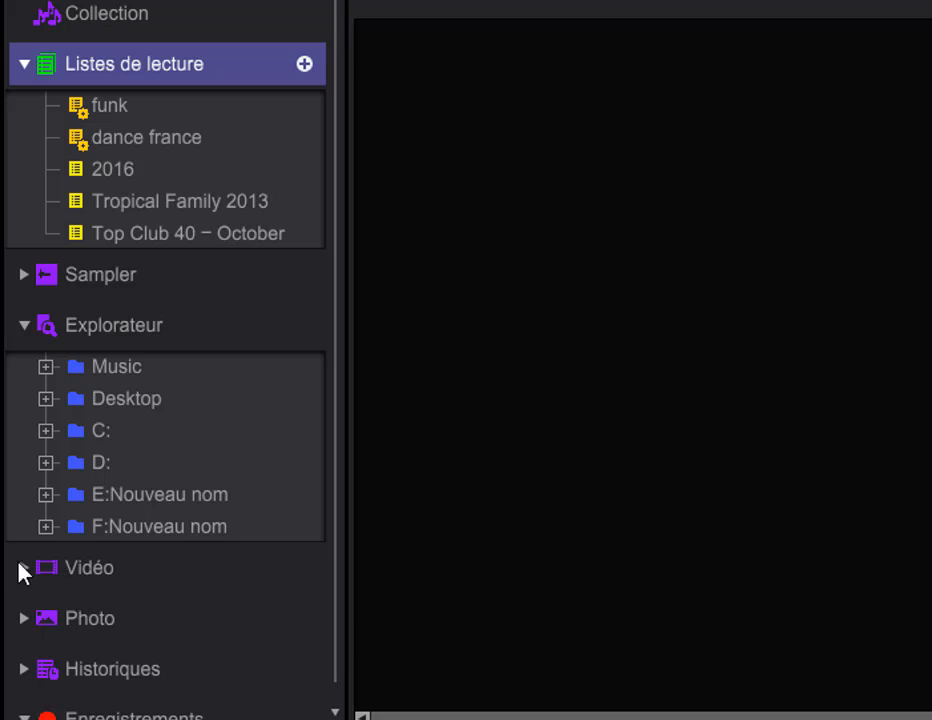
scroll(80, 672, "down", 1)
scroll(80, 660, "up", 1)
left_click(135, 205)
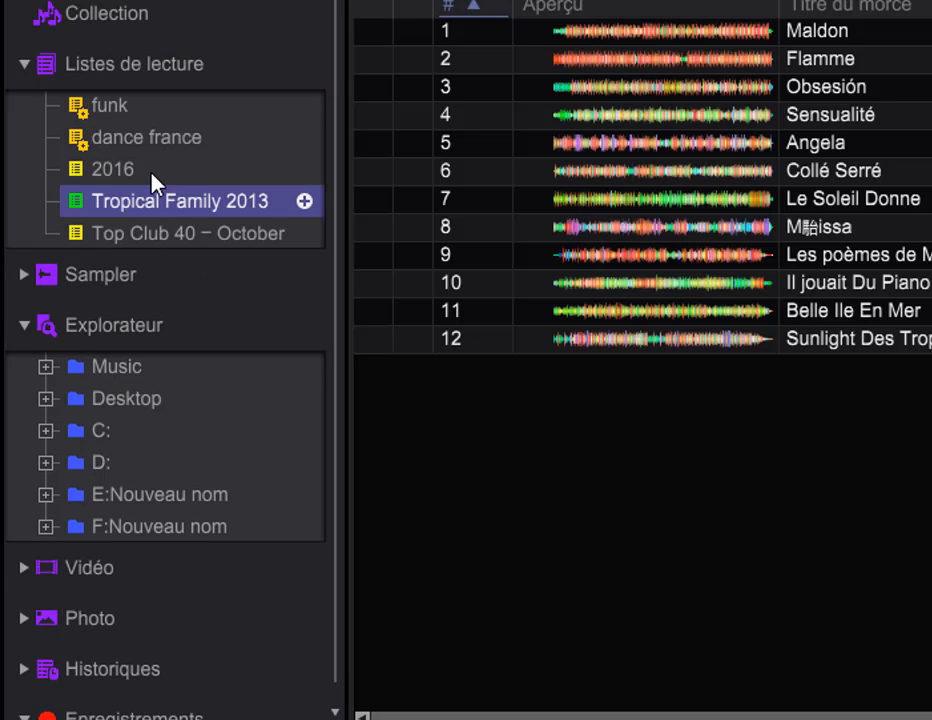
left_click(107, 367)
left_click(110, 430)
left_click(106, 498)
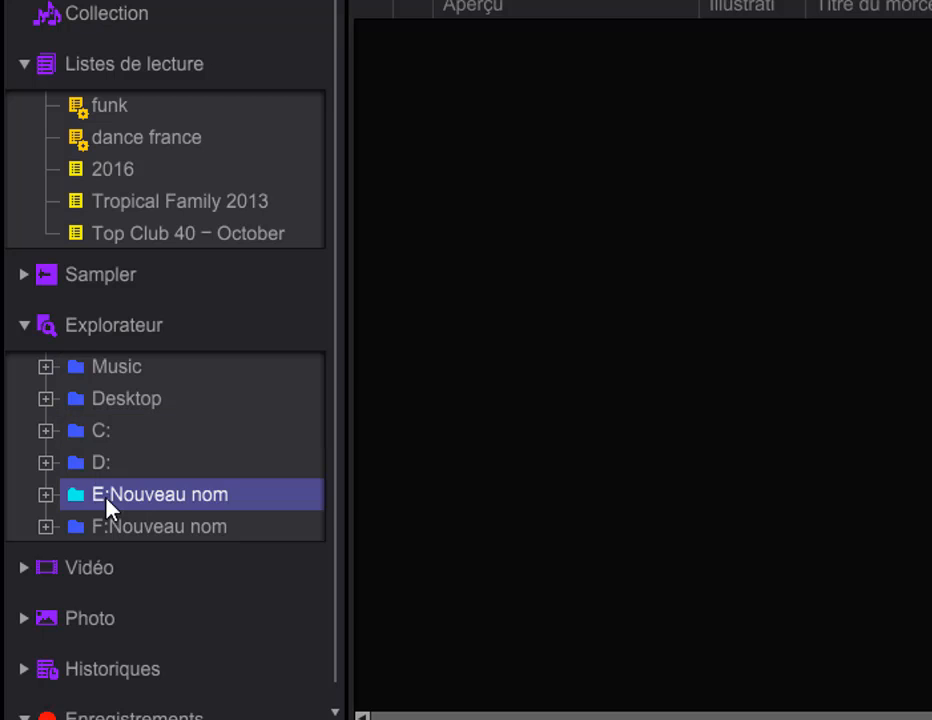
left_click(100, 432)
left_click(80, 396)
left_click(73, 368)
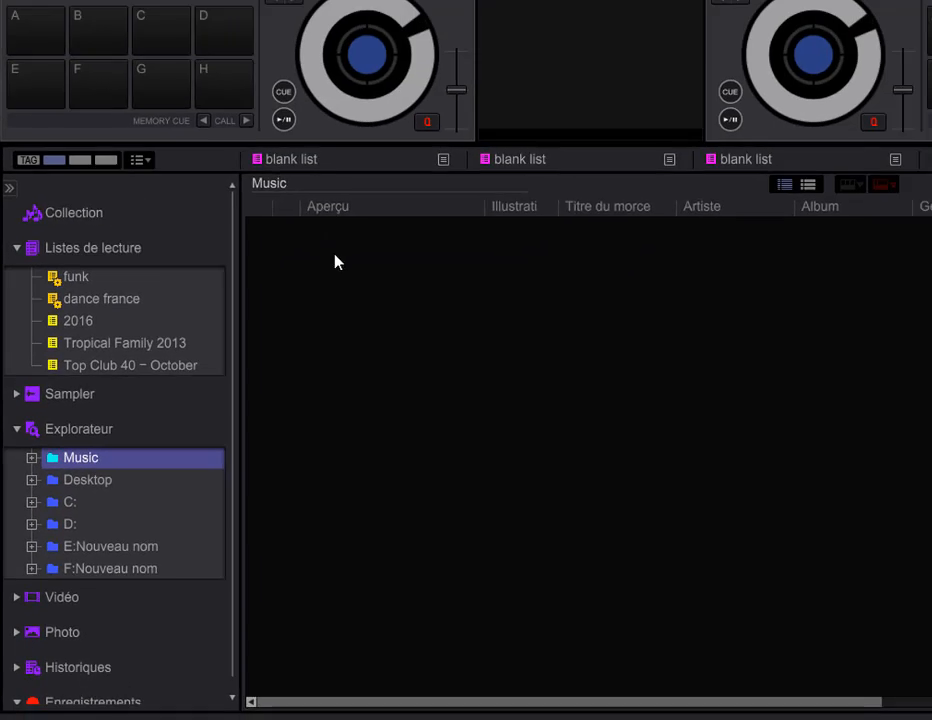
Check the new icons of the blank tag lists and the tag and recommendation side panels, and select the 2016 playlist
left_click(521, 160)
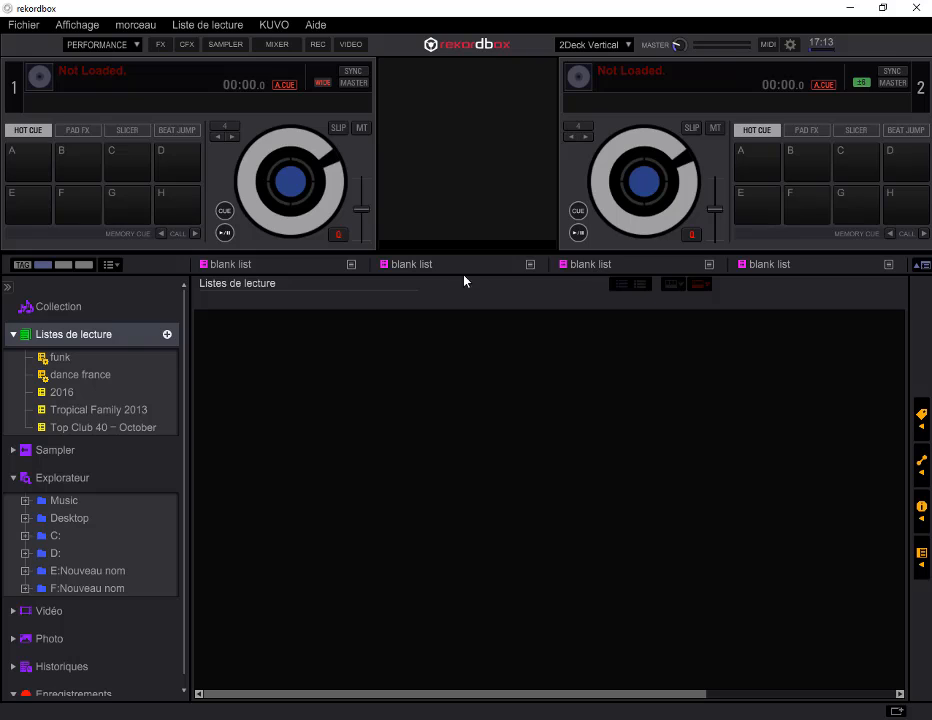
left_click(921, 476)
left_click(921, 435)
left_click(921, 436)
left_click(56, 392)
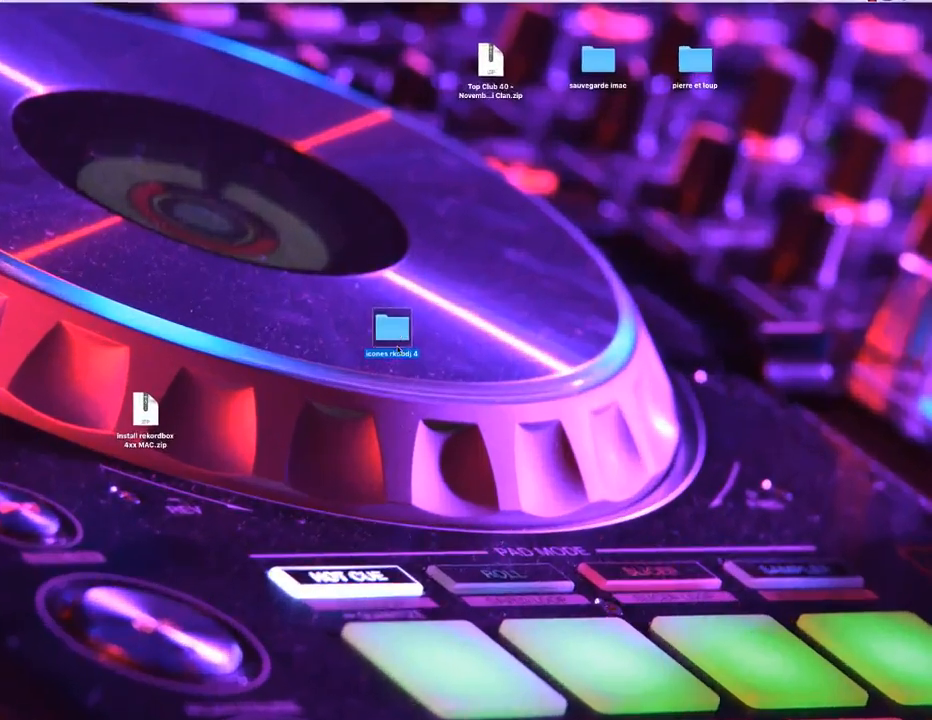
On the Mac, open the icones rkdbdj 4 desktop folder and select all its icon files for copying
double_click(384, 316)
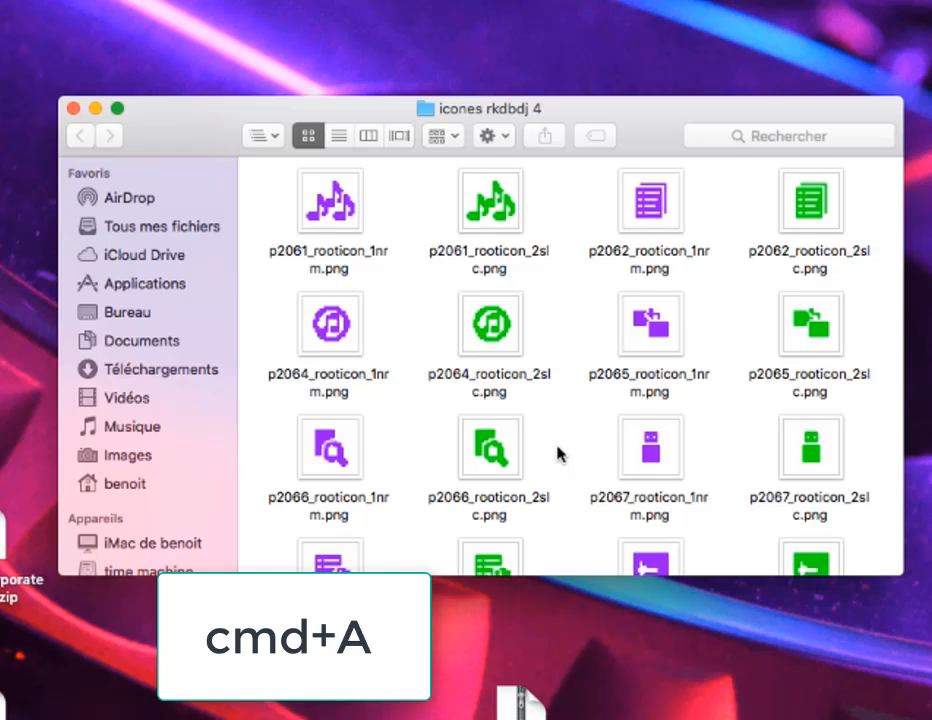
key("super+a")
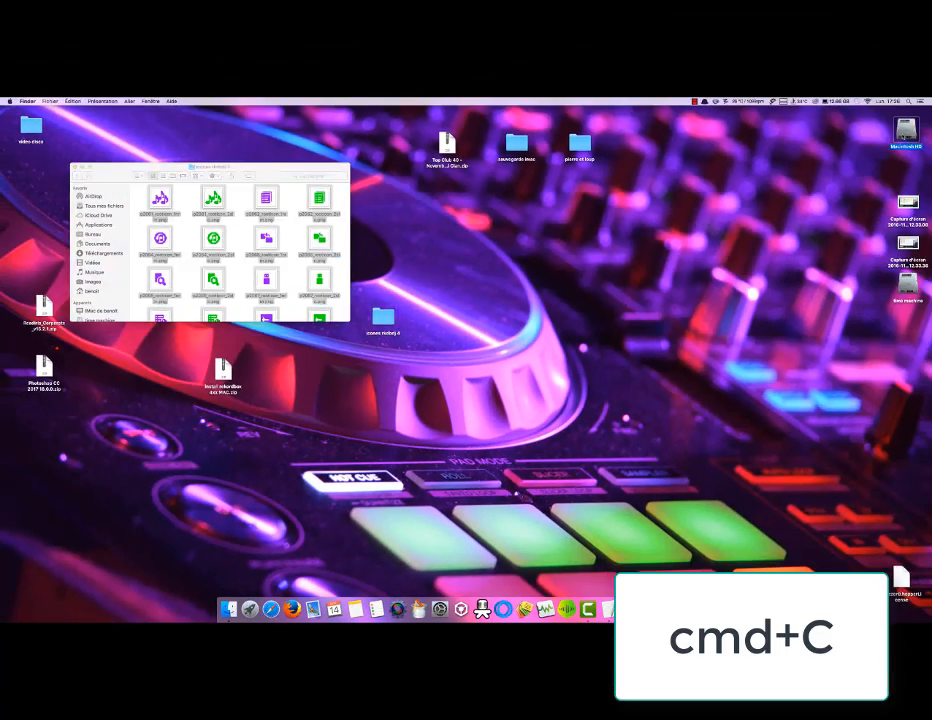
From Macintosh HD, open the rekordbox 4 folder in Applications and display the package contents of the rekordbox application
double_click(907, 134)
double_click(508, 344)
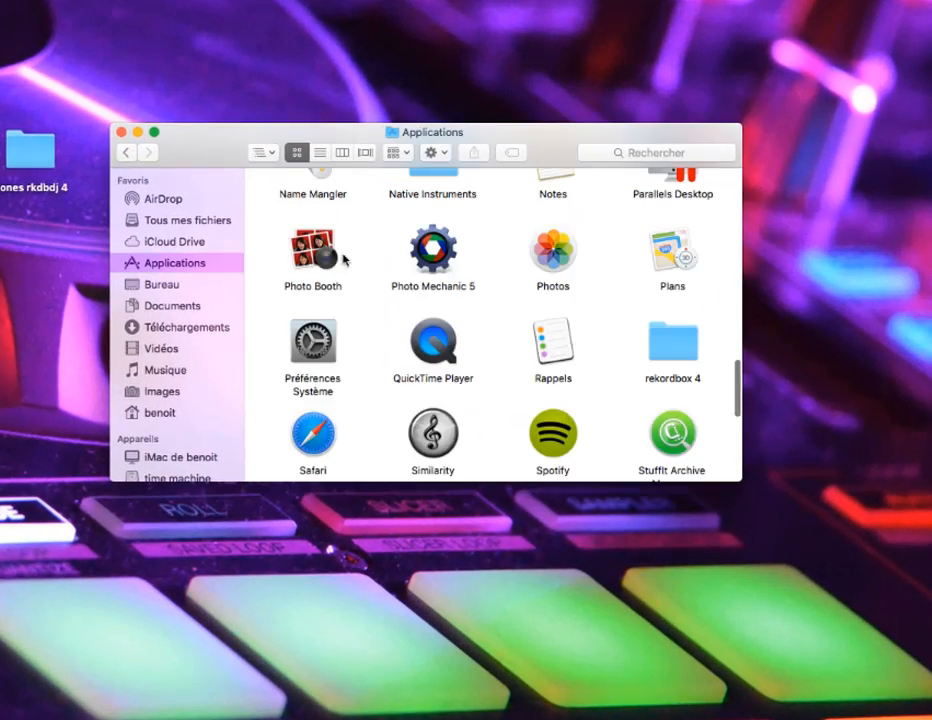
double_click(662, 348)
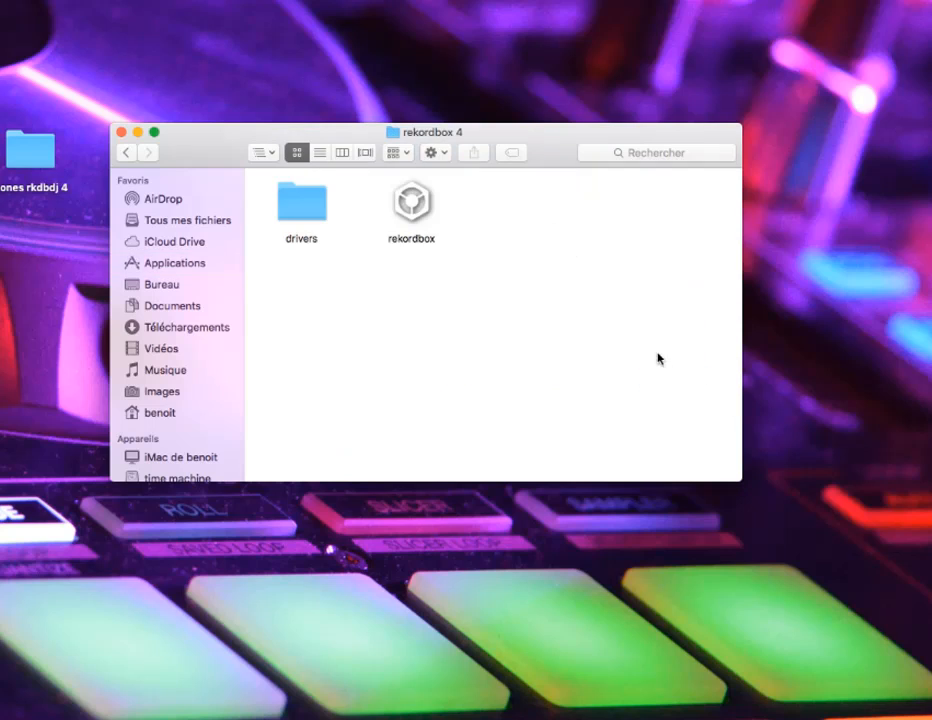
left_click(409, 213)
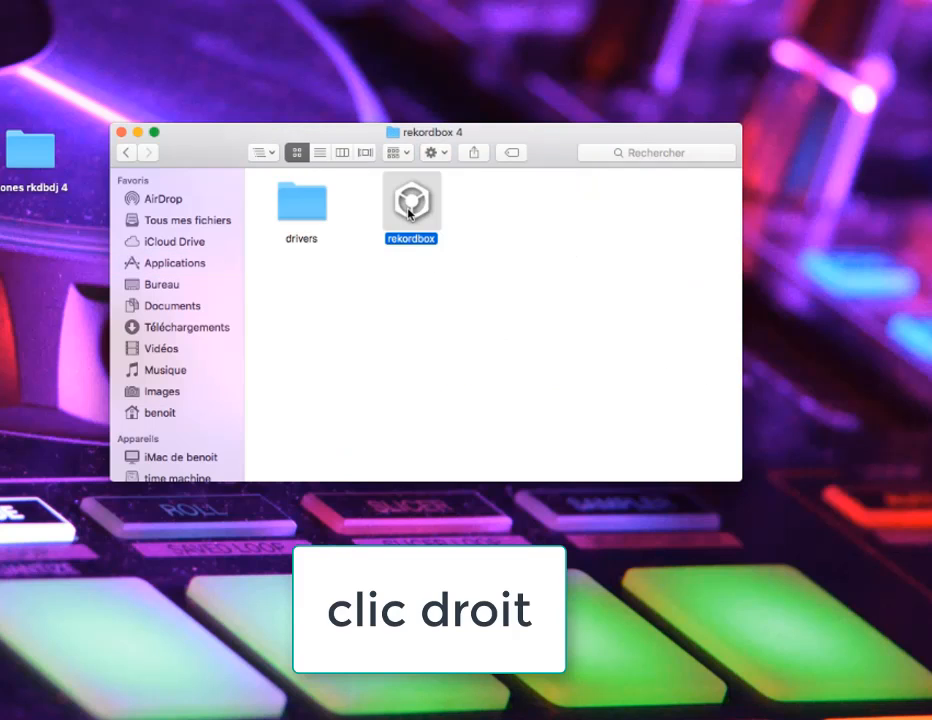
right_click(409, 213)
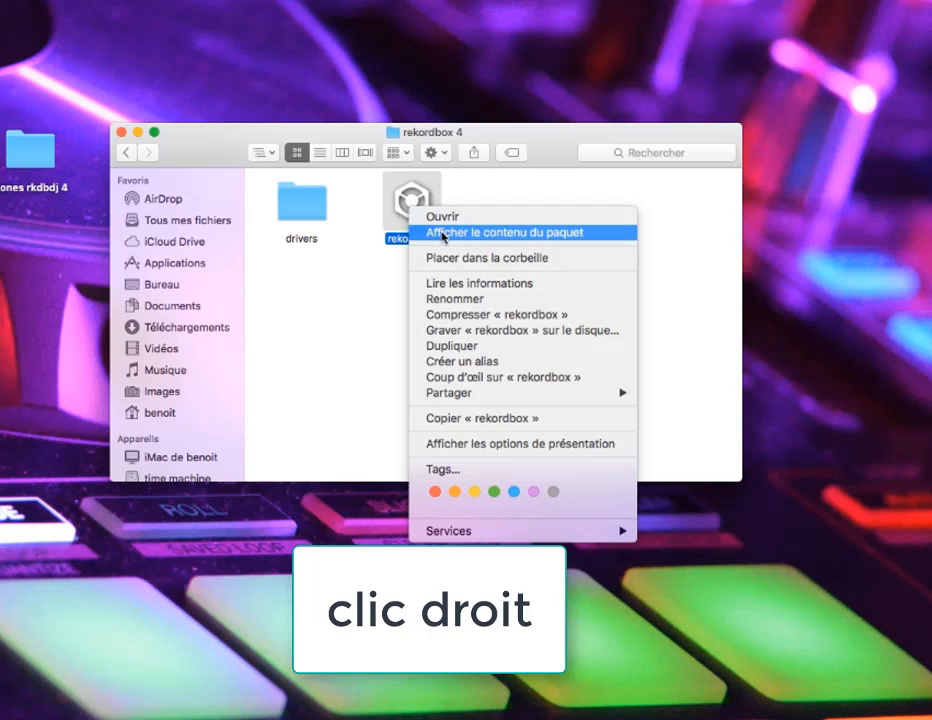
left_click(443, 233)
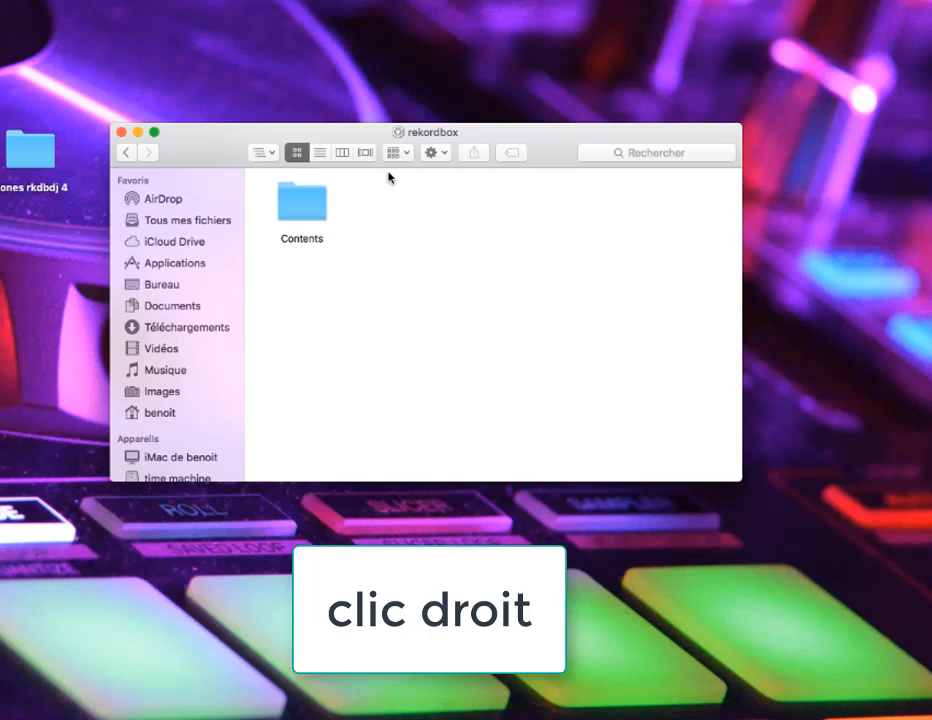
Open the skins folder inside Contents > Resources and move its window higher on the desktop
double_click(305, 212)
left_click(311, 300)
double_click(311, 300)
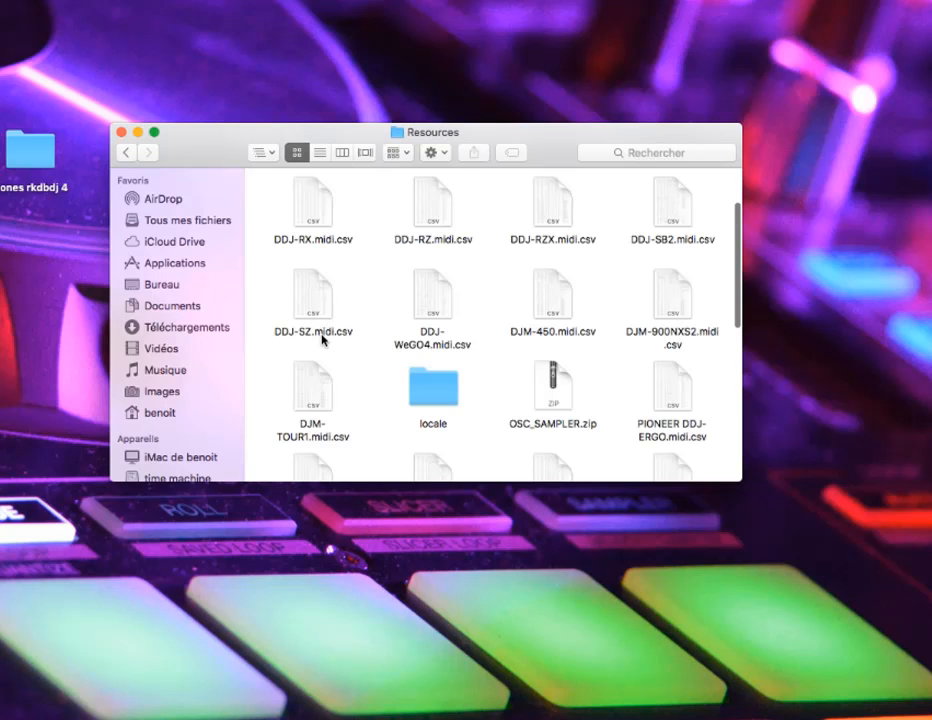
scroll(440, 420, "down", 10)
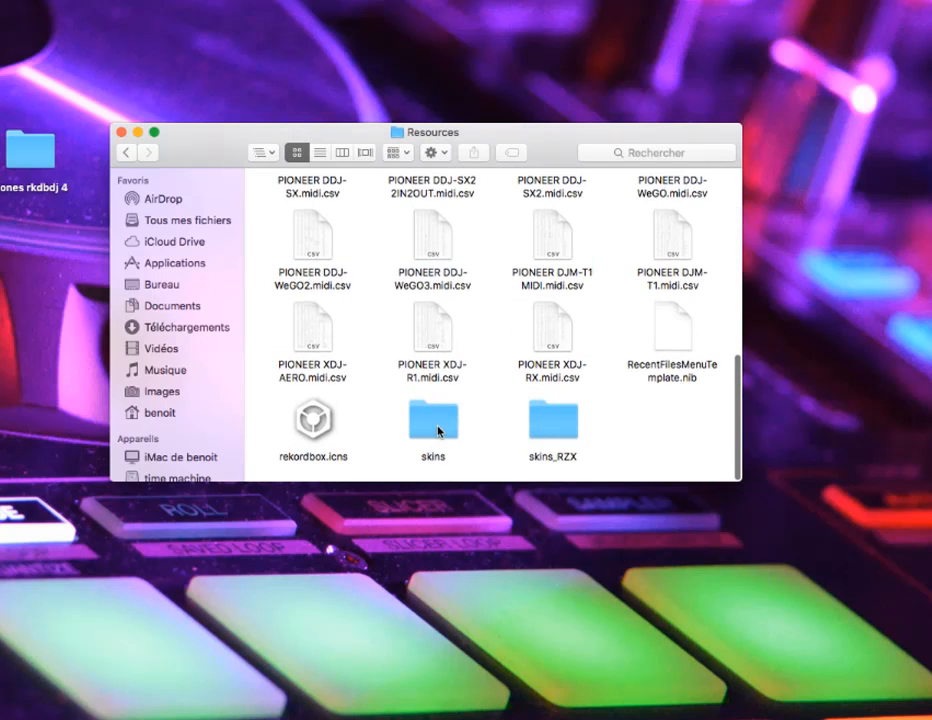
double_click(438, 420)
left_click_drag(510, 160, 540, 28)
left_click_drag(545, 347, 520, 433)
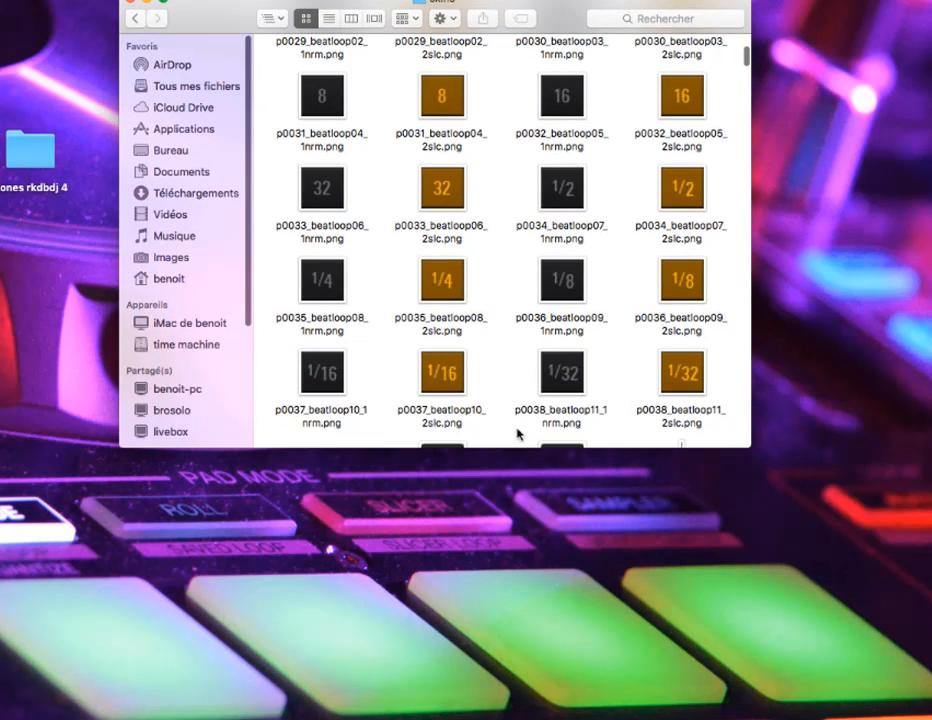
left_click_drag(545, 17, 545, 0)
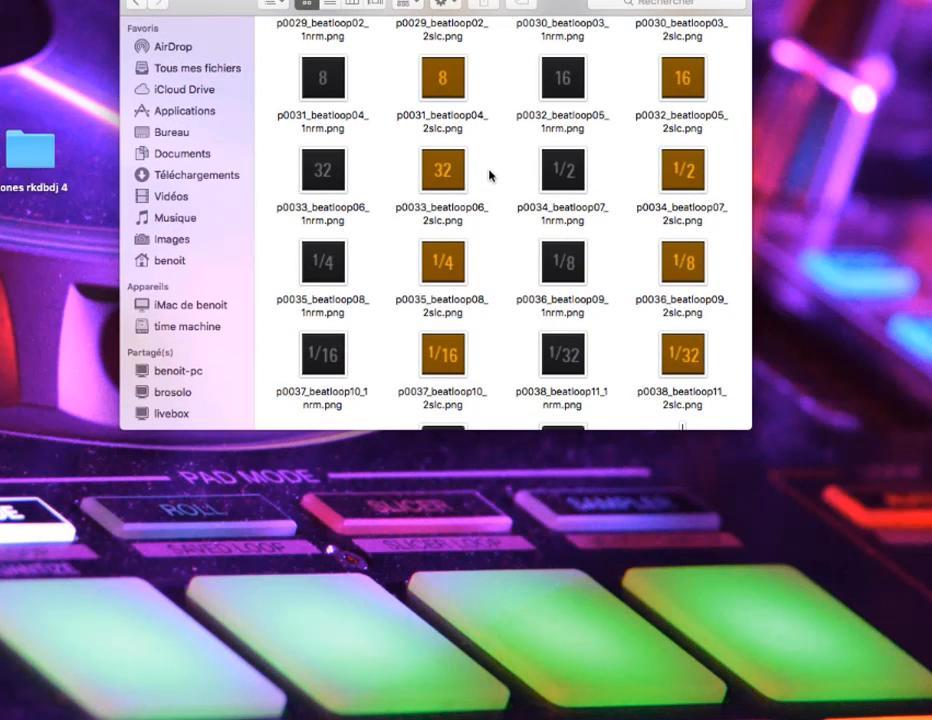
Paste the copied icons into the skins folder, replacing all duplicates, and authorise the copy with the account password
key("super+v")
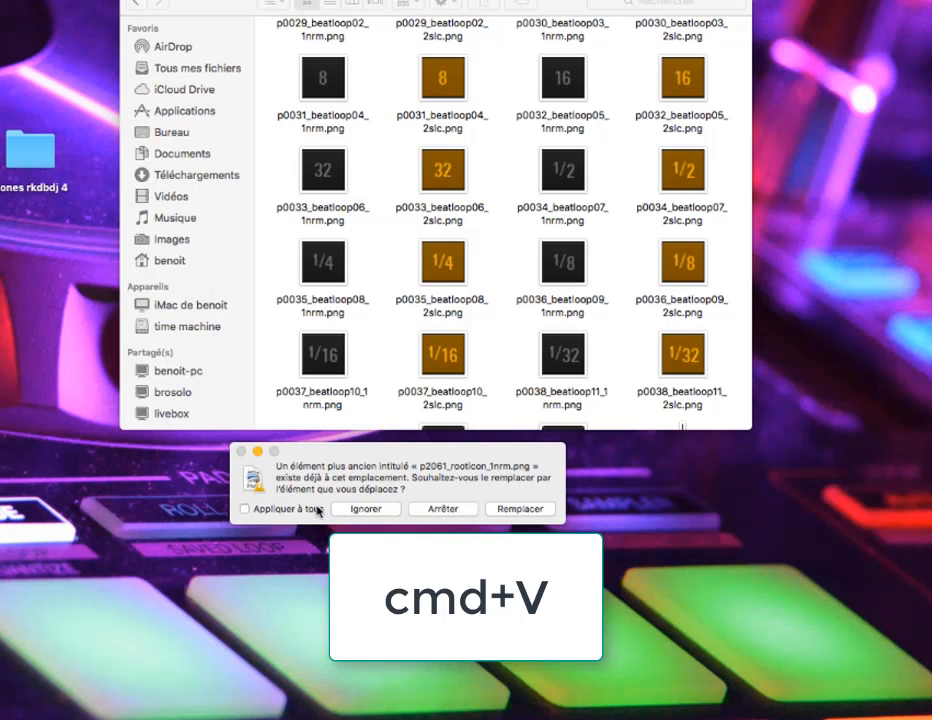
left_click(288, 511)
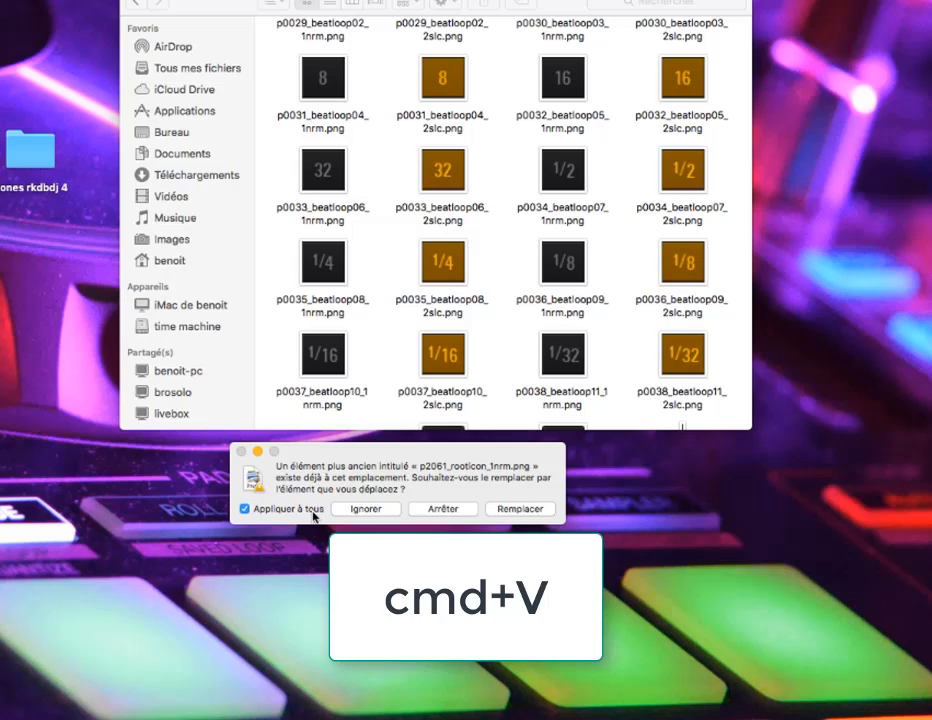
left_click(512, 512)
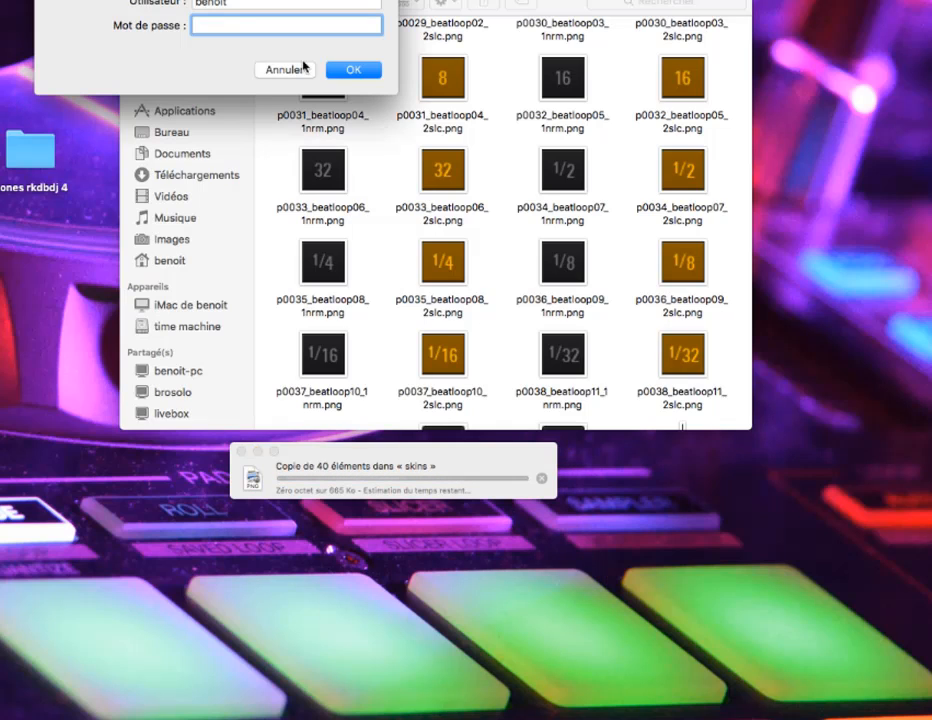
key("Return")
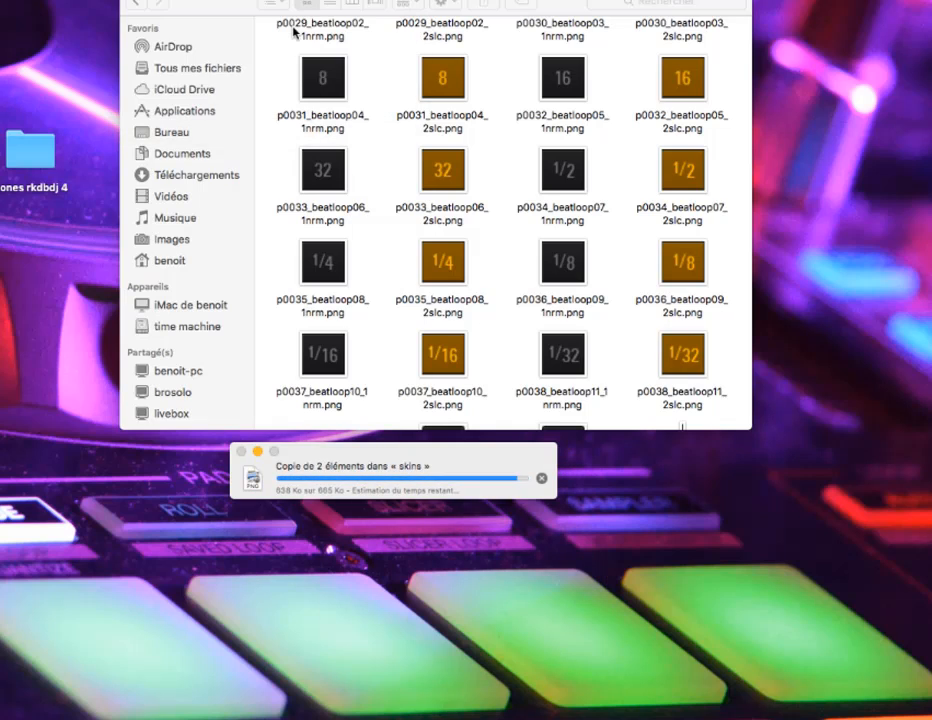
Close the skins and icones rkdbdj 4 windows and launch rekordbox to load the new icons
scroll(426, 239, "down", 5)
scroll(426, 239, "down", 4)
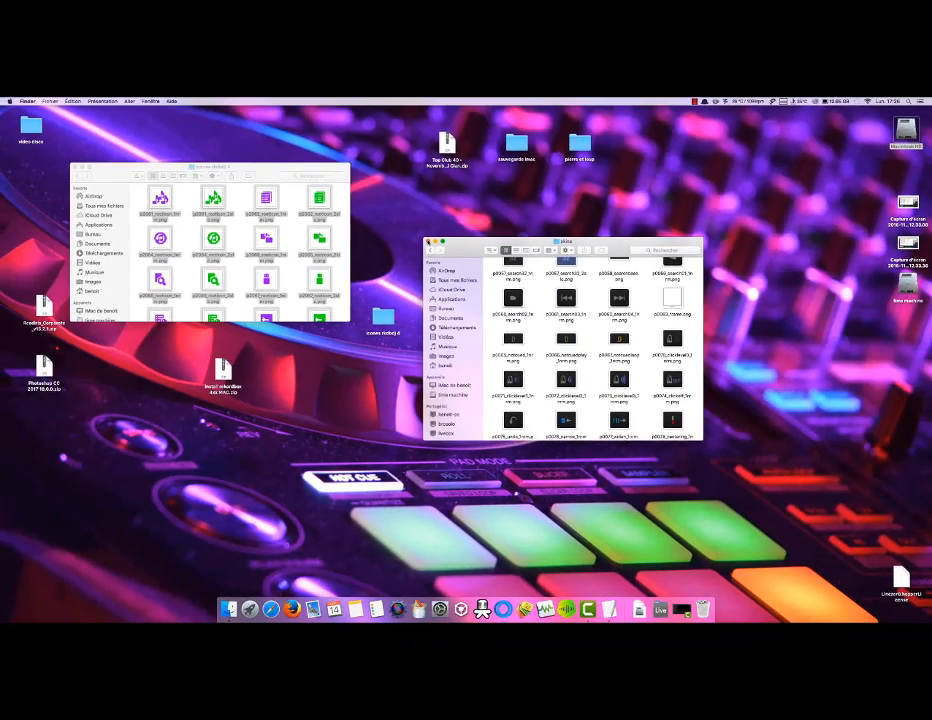
left_click(429, 241)
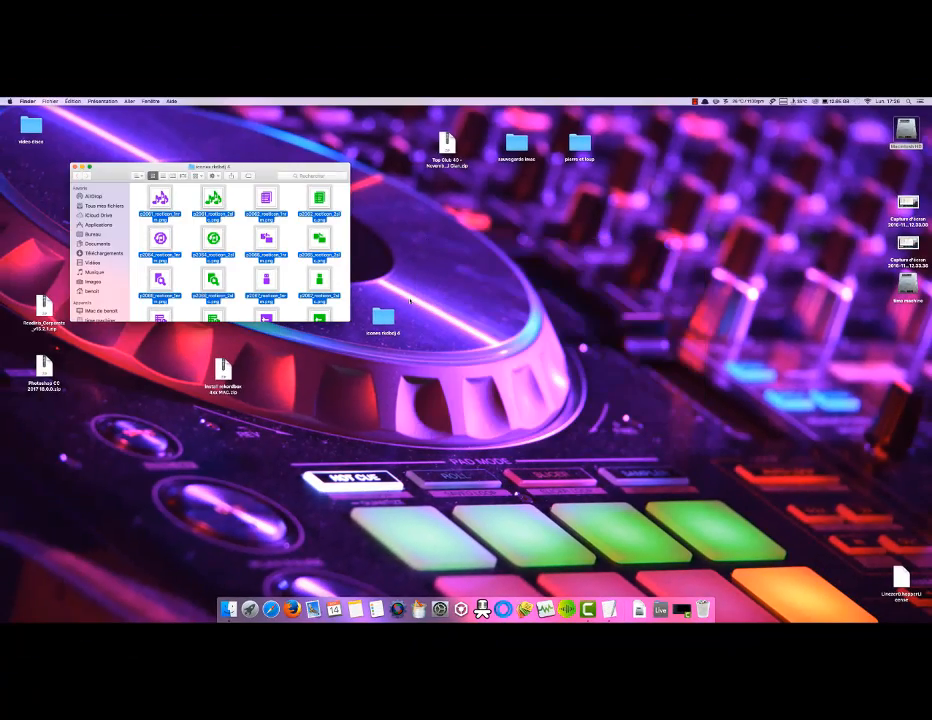
left_click(461, 275)
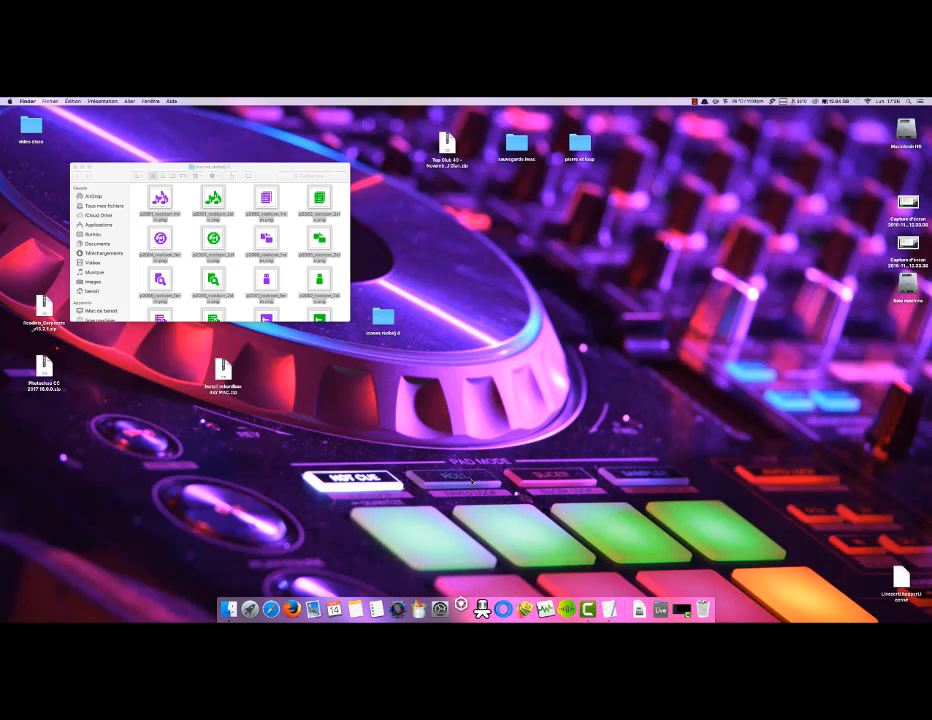
left_click_drag(70, 164, 79, 170)
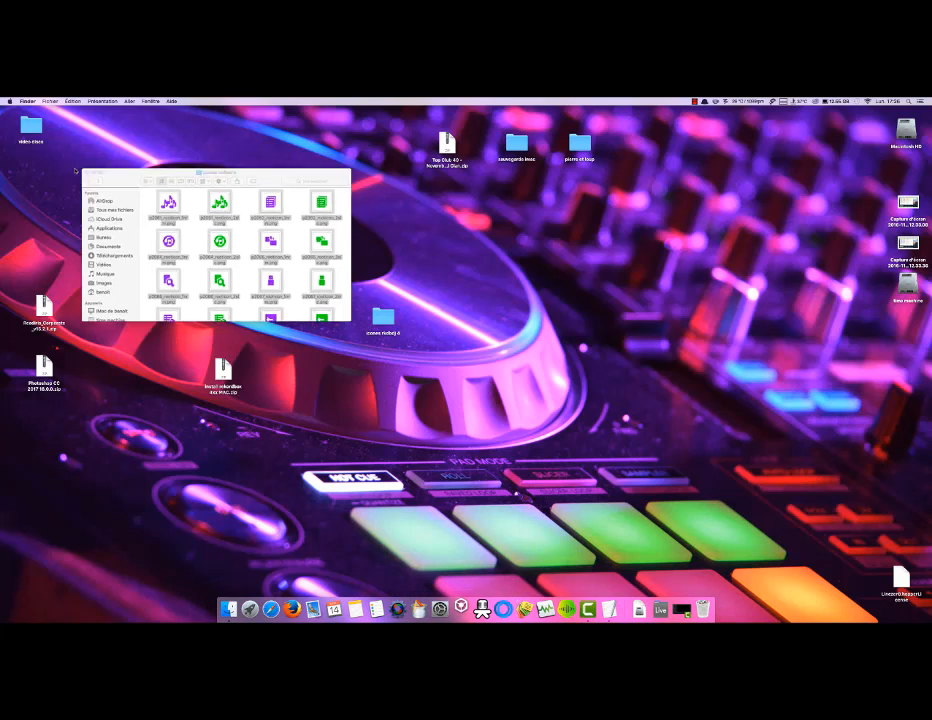
left_click(89, 176)
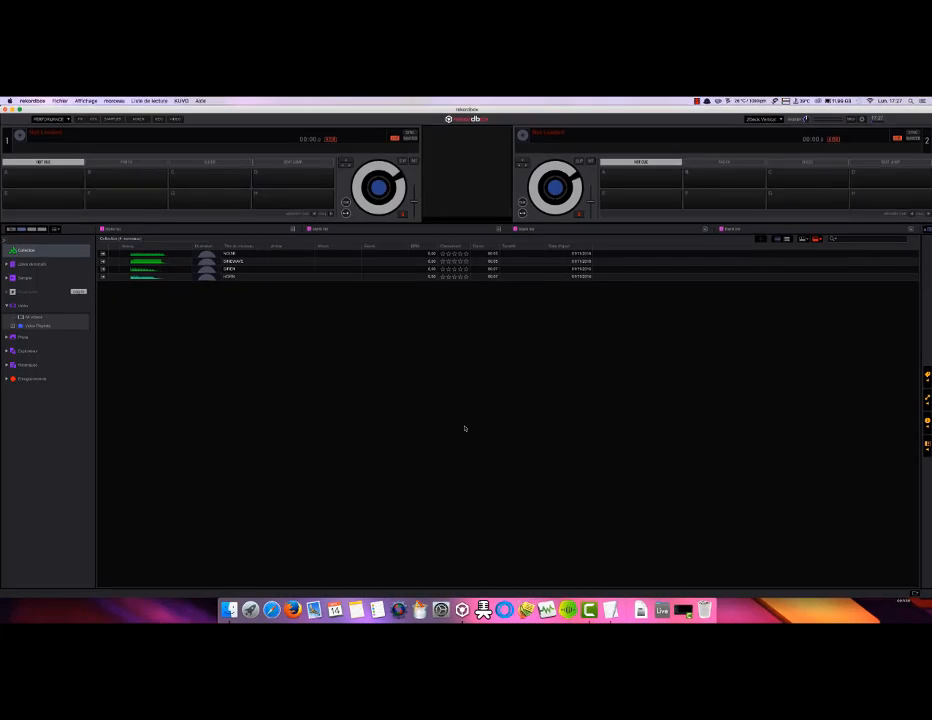
Examine the new icon colours by selecting Listes de lecture, Collection, Sampler, Vidéo, Photo, Explorateur, Enregistrements and Historiques in the browser tree
left_click(311, 229)
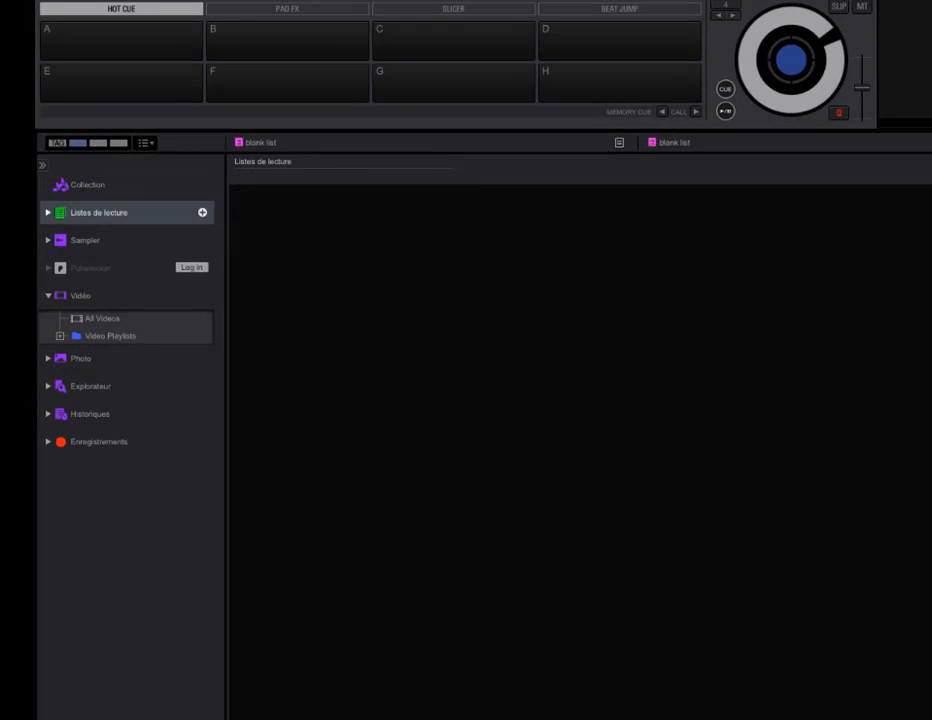
left_click(83, 190)
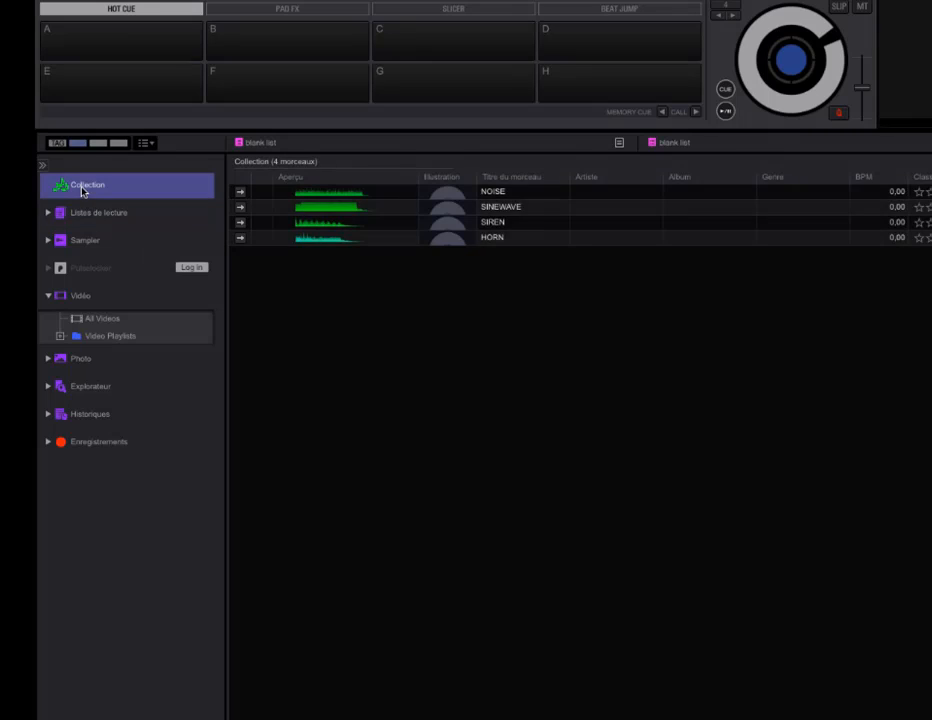
left_click(72, 242)
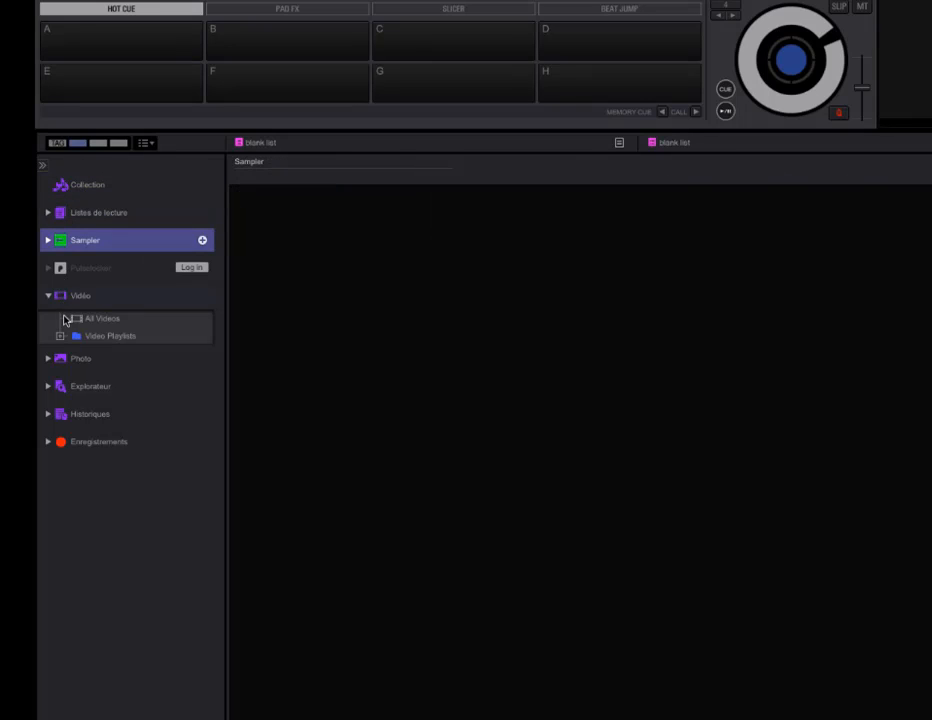
left_click(78, 296)
left_click(80, 360)
left_click(88, 388)
left_click(92, 441)
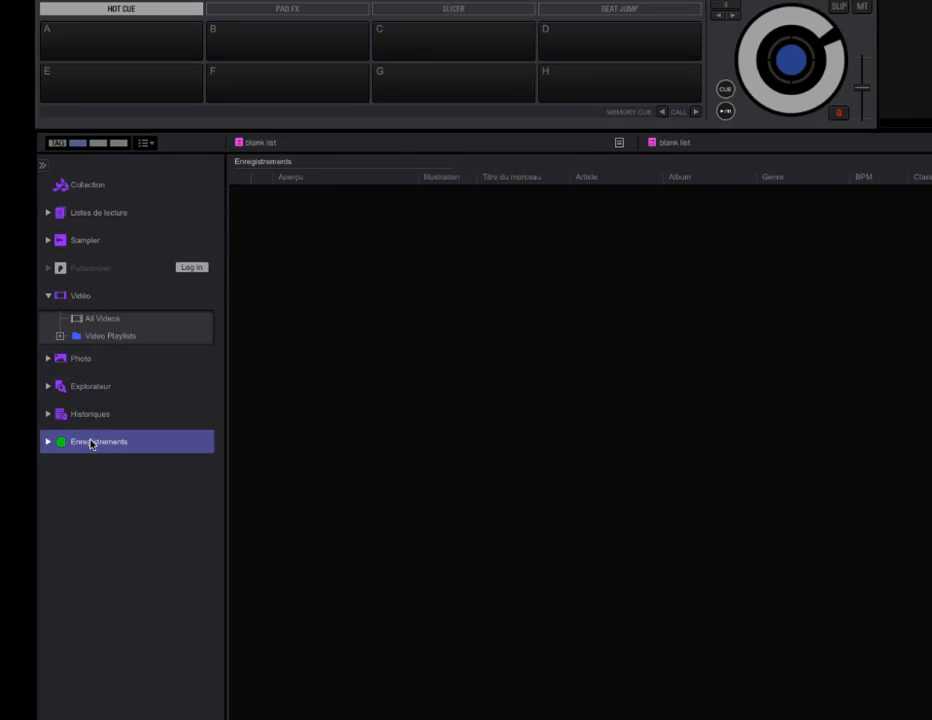
left_click(90, 414)
Check the icon of the related tracks side panel by opening and closing that panel
left_click(890, 156)
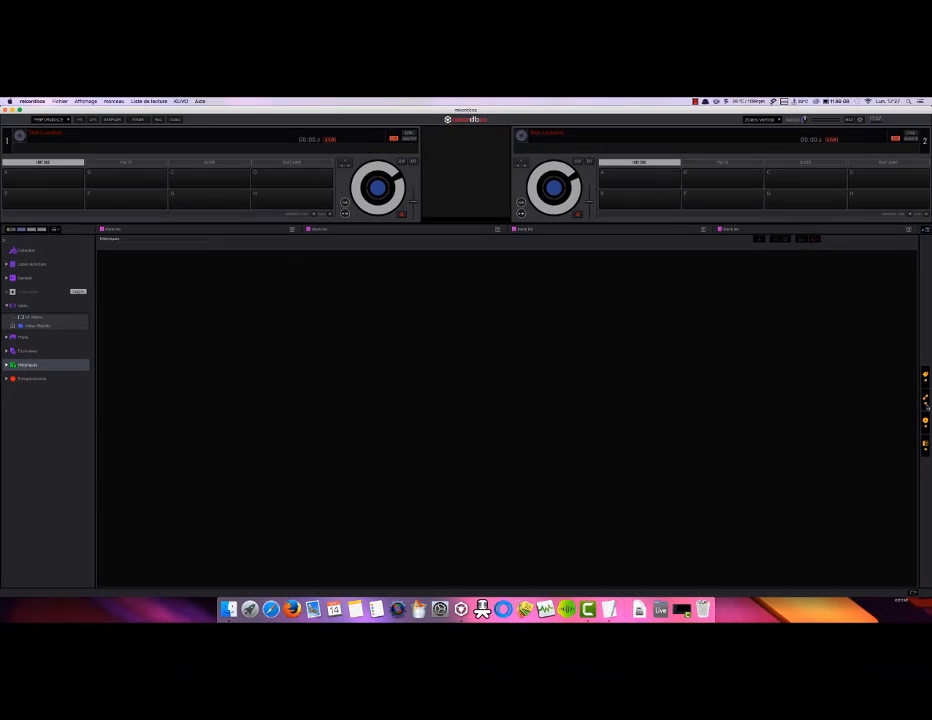
left_click(925, 403)
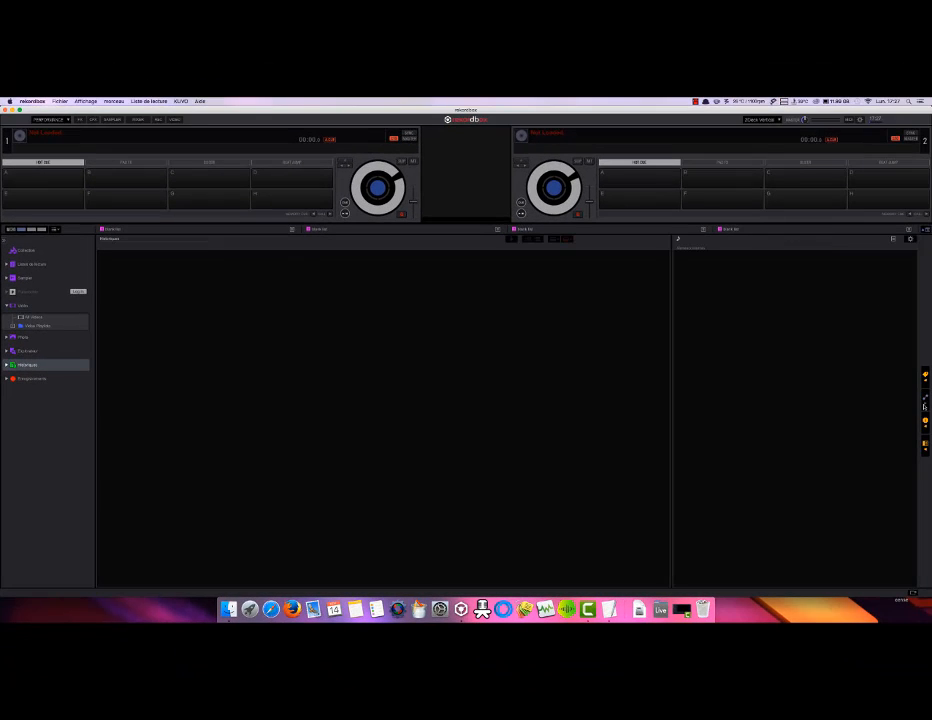
left_click(925, 403)
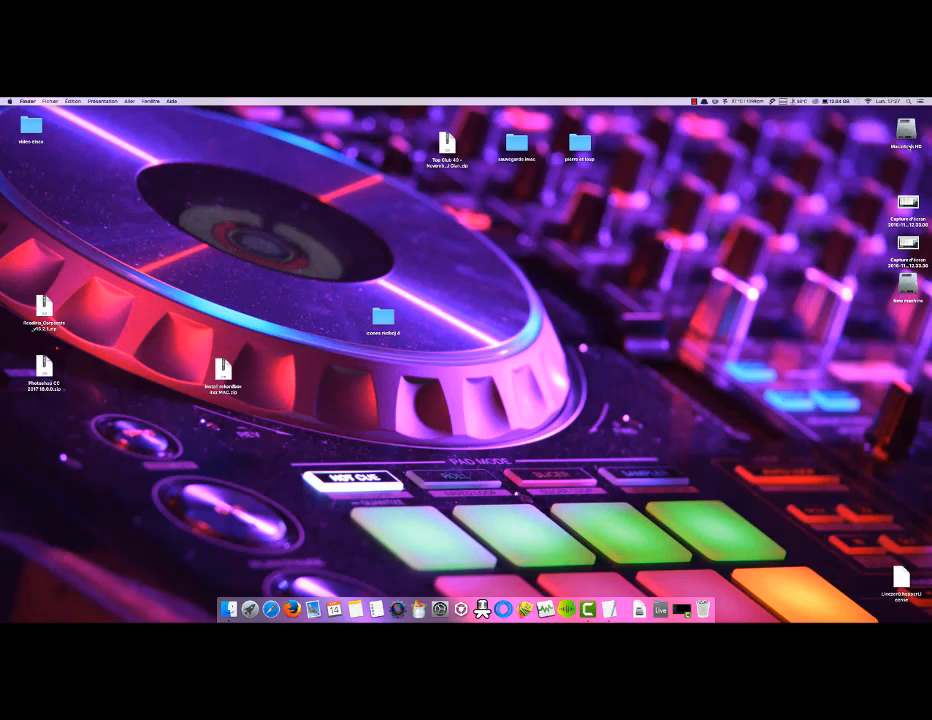
Revisit the rekordbox 4 folder in Macintosh HD's Applications and show the package contents of the rekordbox application
double_click(906, 128)
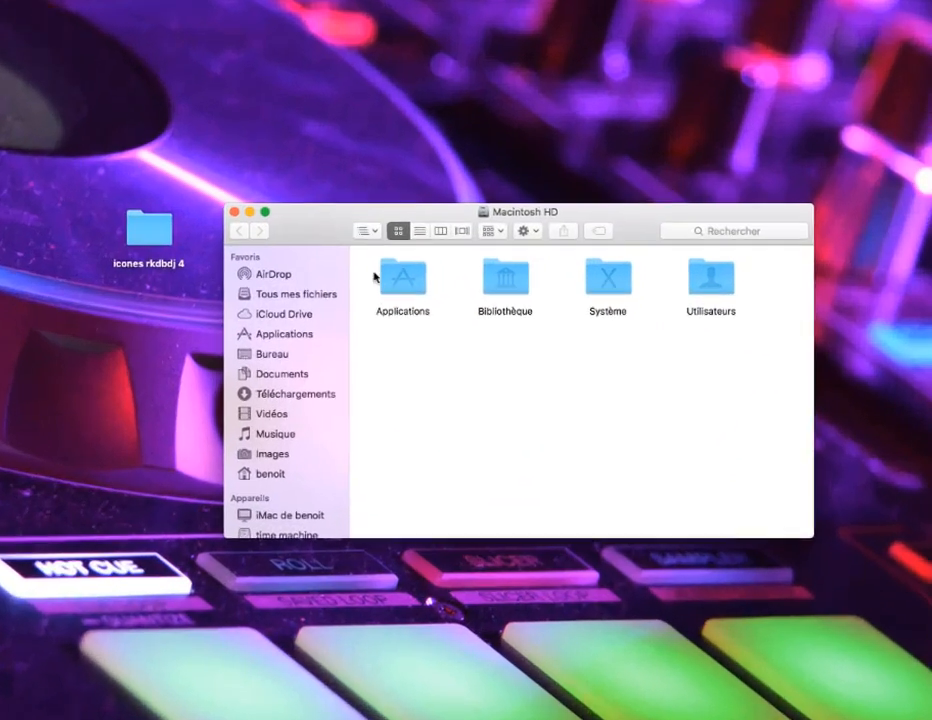
double_click(503, 341)
scroll(540, 394, "down", 8)
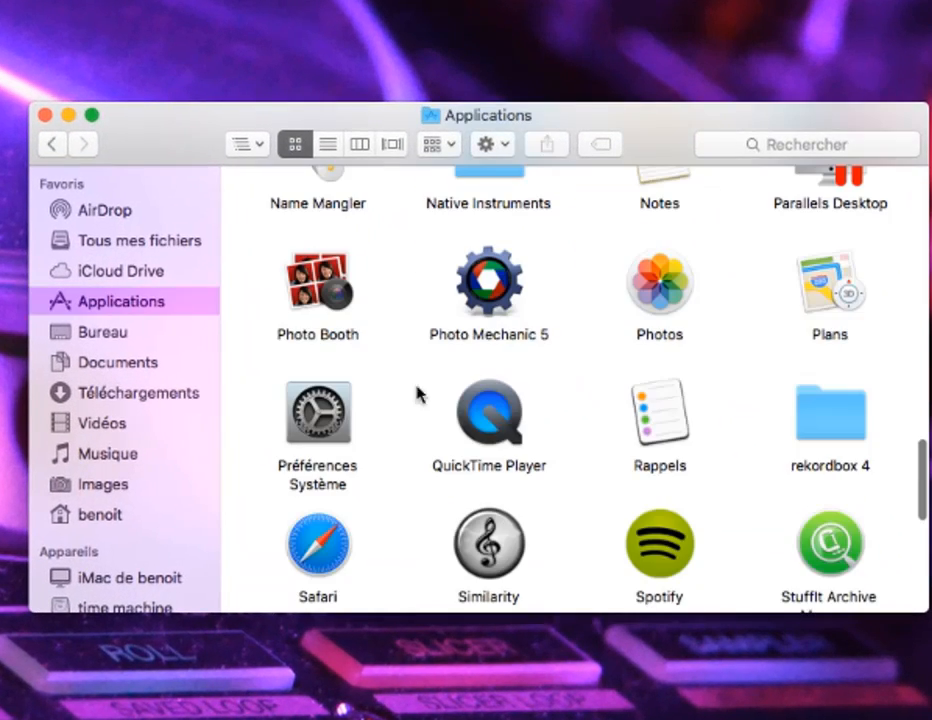
double_click(818, 422)
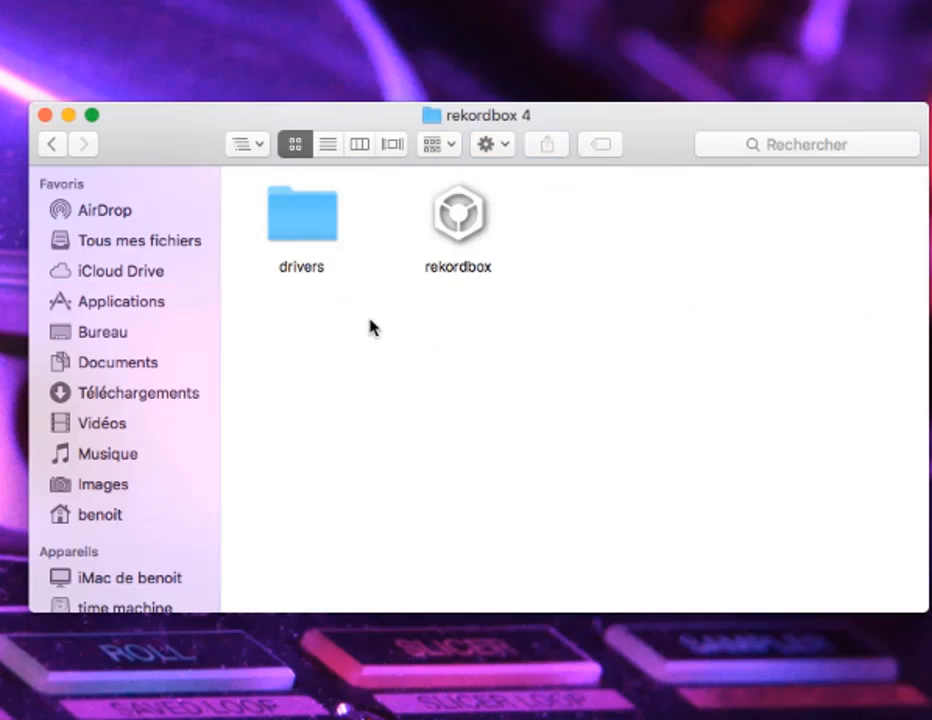
left_click(462, 226)
right_click(462, 220)
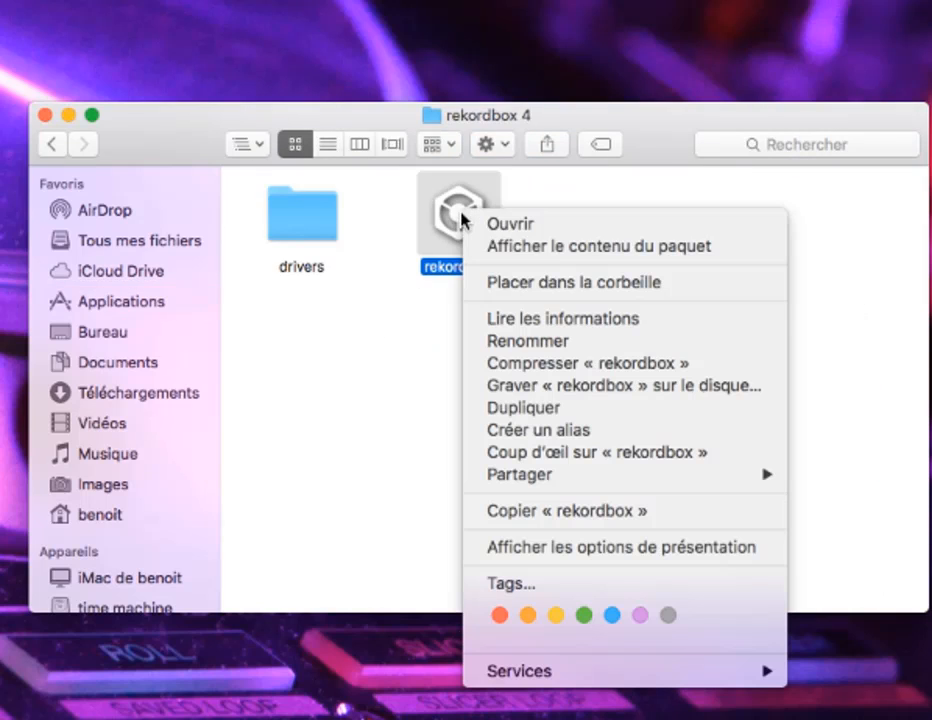
left_click(560, 246)
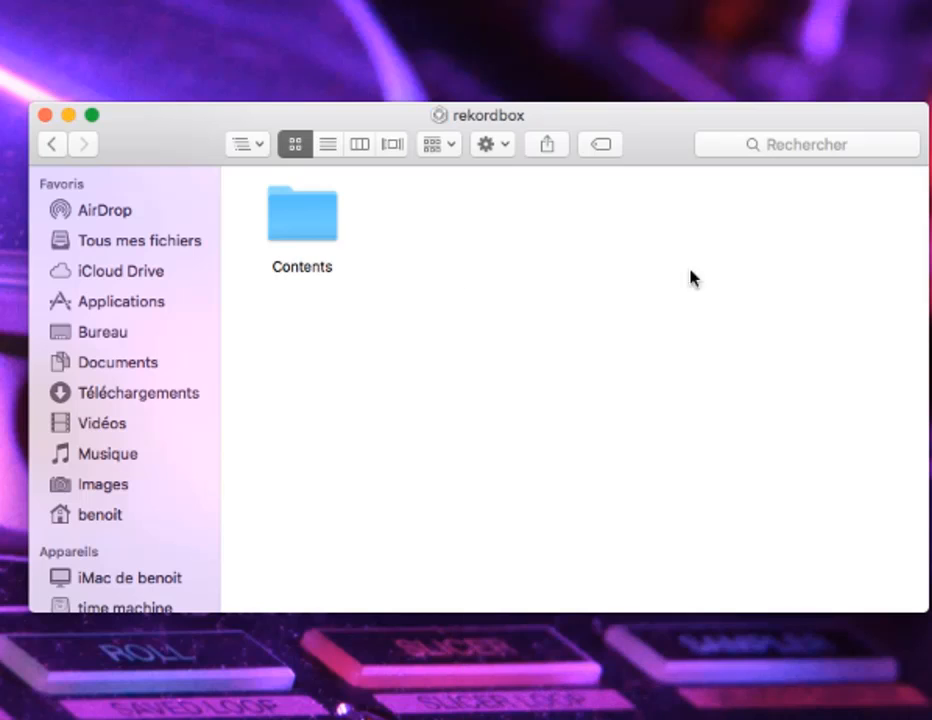
Review the path through Contents and Resources to the skins folder, and close the Finder window
double_click(308, 231)
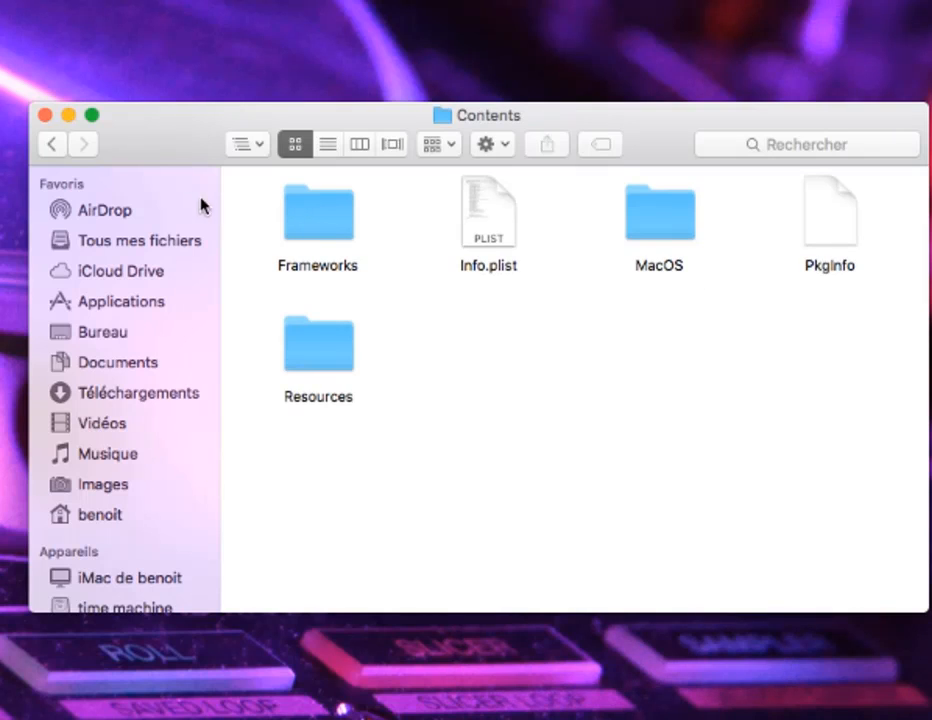
left_click(333, 370)
double_click(333, 370)
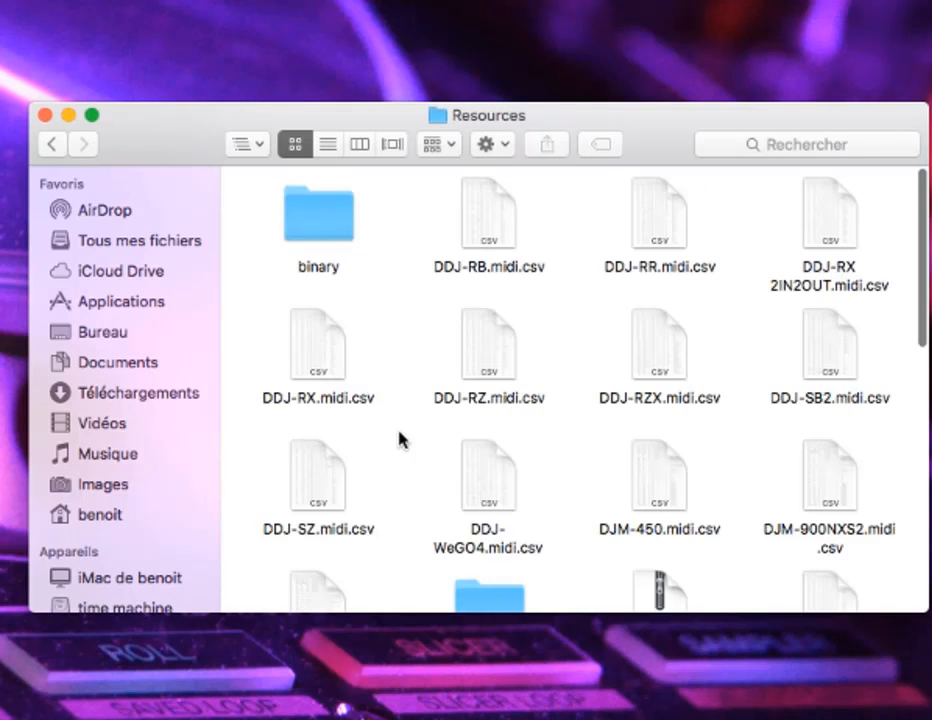
scroll(431, 483, "down", 10)
left_click(489, 515)
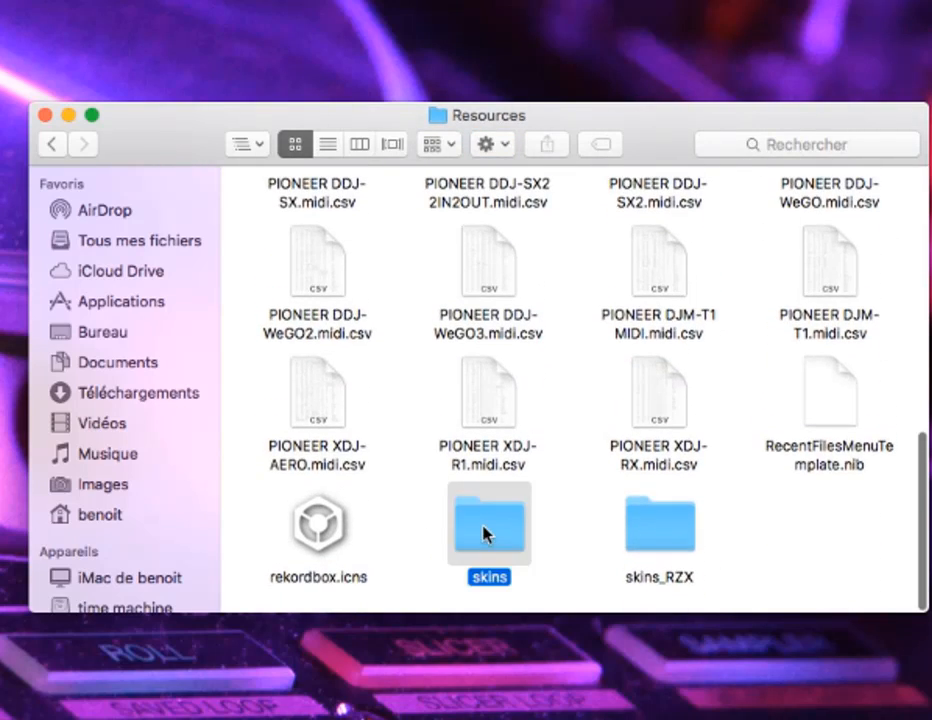
double_click(489, 515)
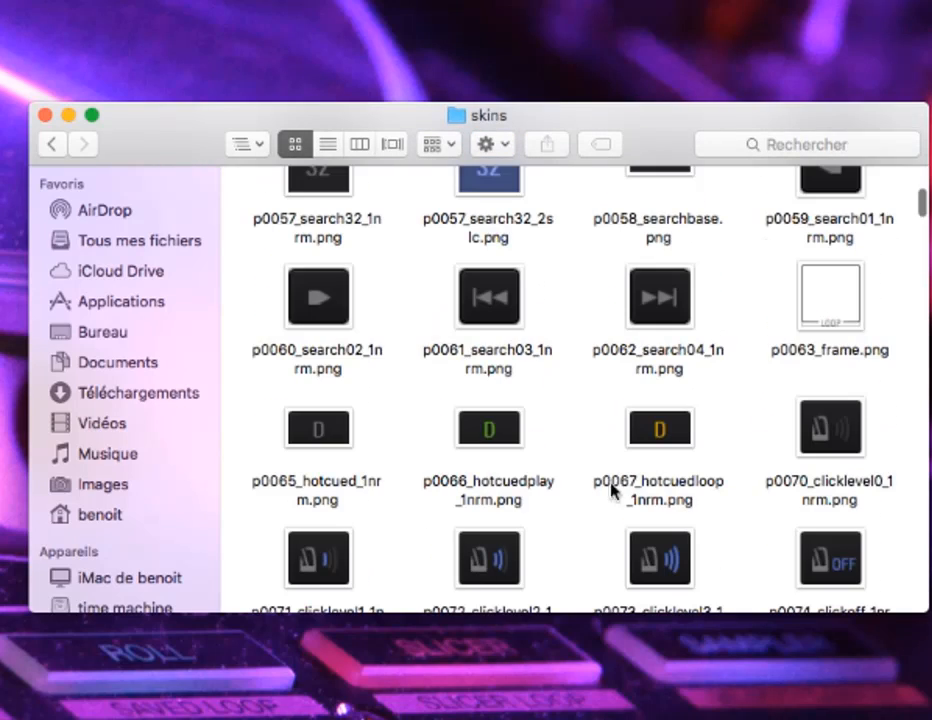
left_click(45, 115)
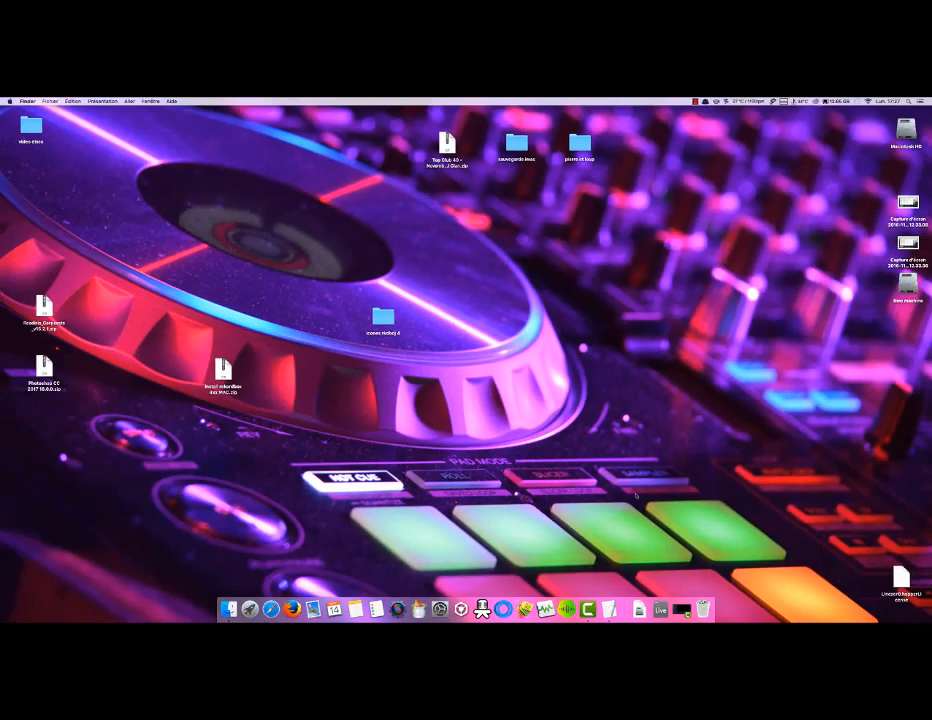
left_click(694, 101)
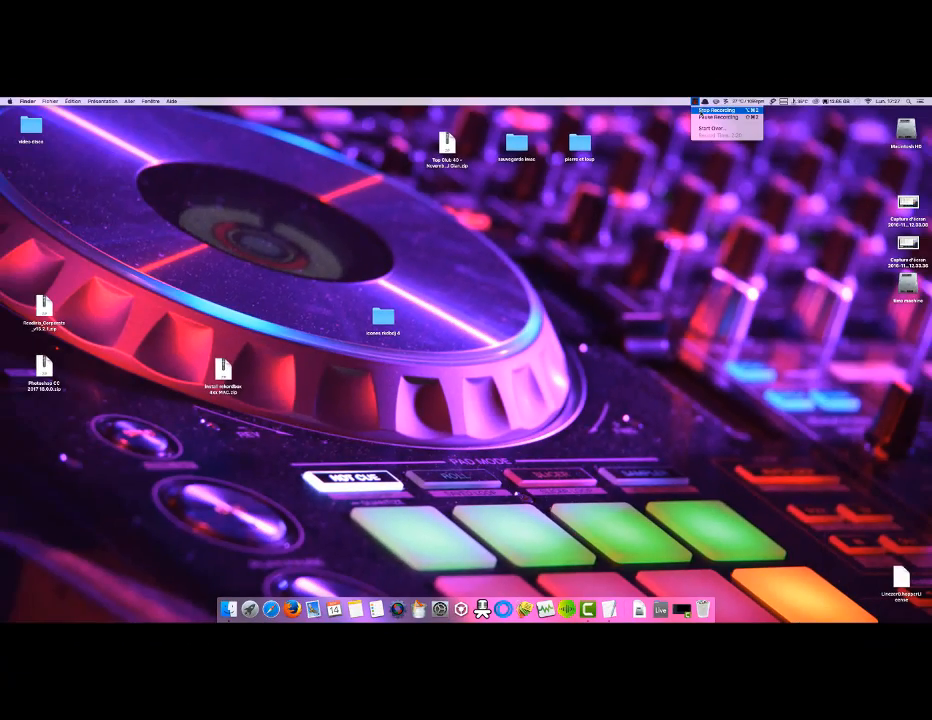